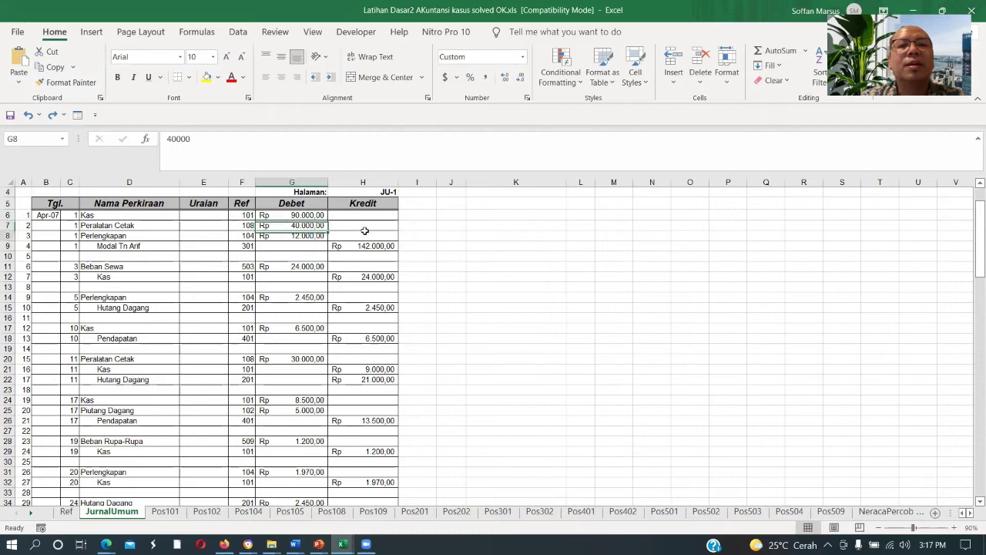
Clear the credit amount of the owner's capital entry in cell H9 of the JurnalUmum sheet
key("Right")
key("Left")
key("Right")
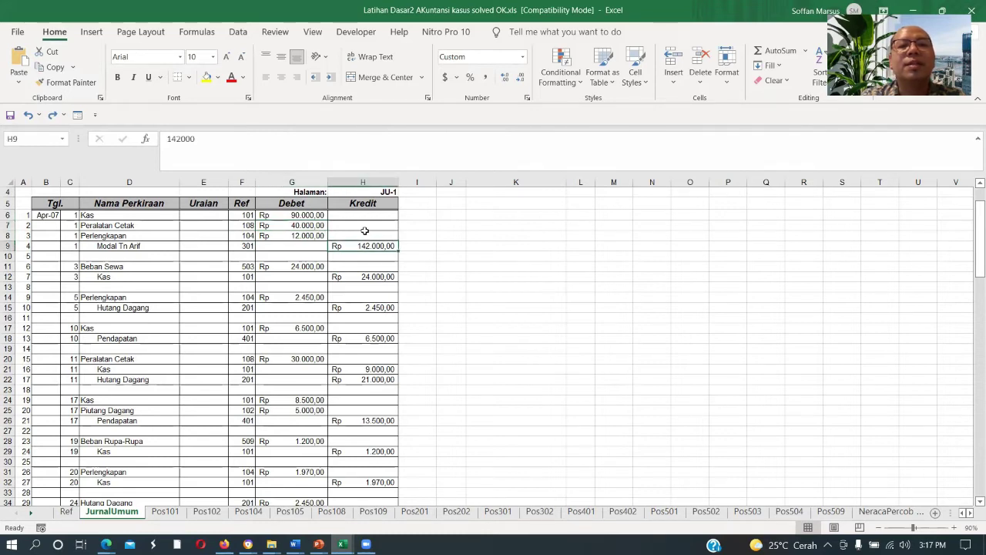
key("Delete")
key("Left")
key("Left")
key("Left")
key("Left")
key("Left")
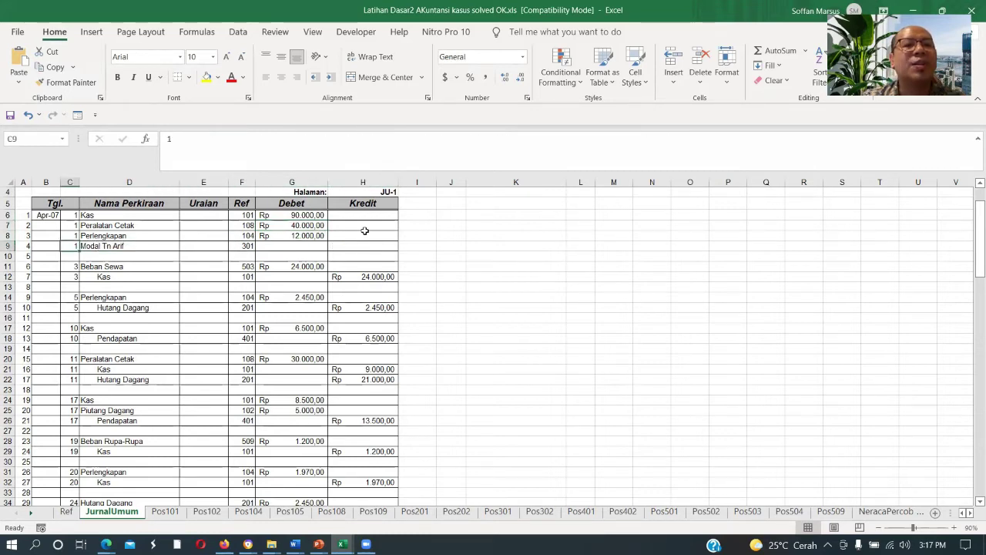
Undo the deletion of the credit amount in H9
key("Right")
key("Right")
key("Right")
key("Right")
key("Right")
left_click(365, 233)
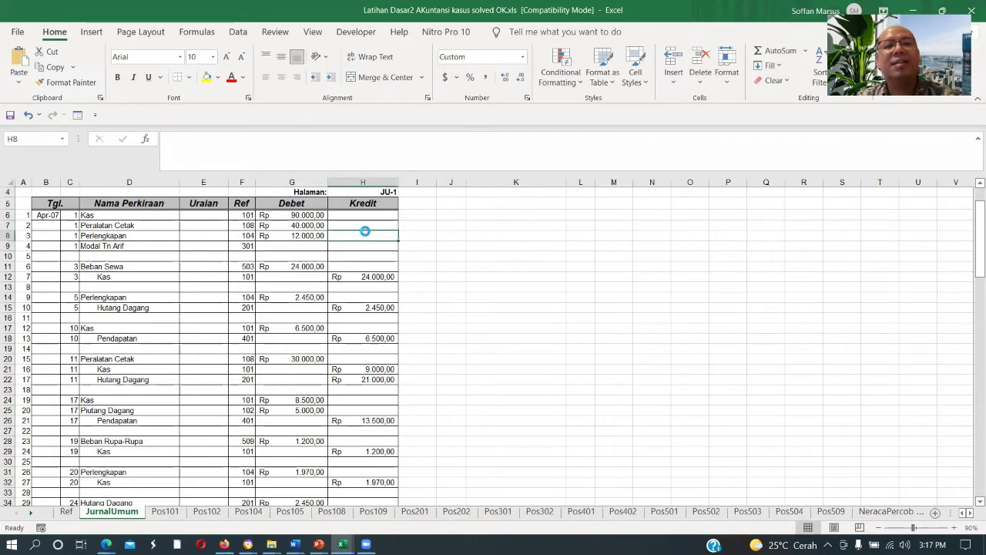
key("ctrl+c")
key("Down")
key("ctrl+v")
Examine the Nama Perkiraan formulas in cells D6 through D9 of the journal
key("Left")
key("Left")
key("Left")
key("Left")
key("Left")
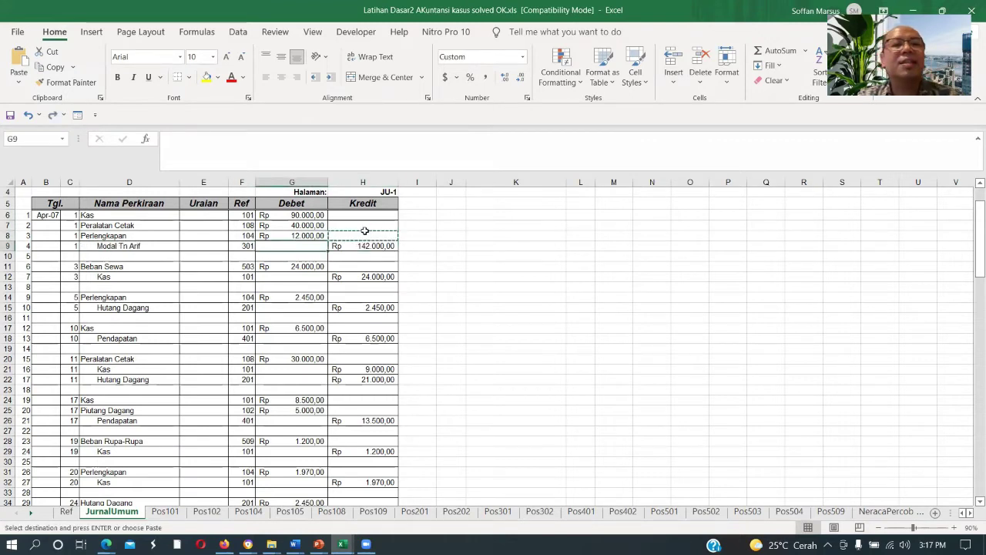
key("Right")
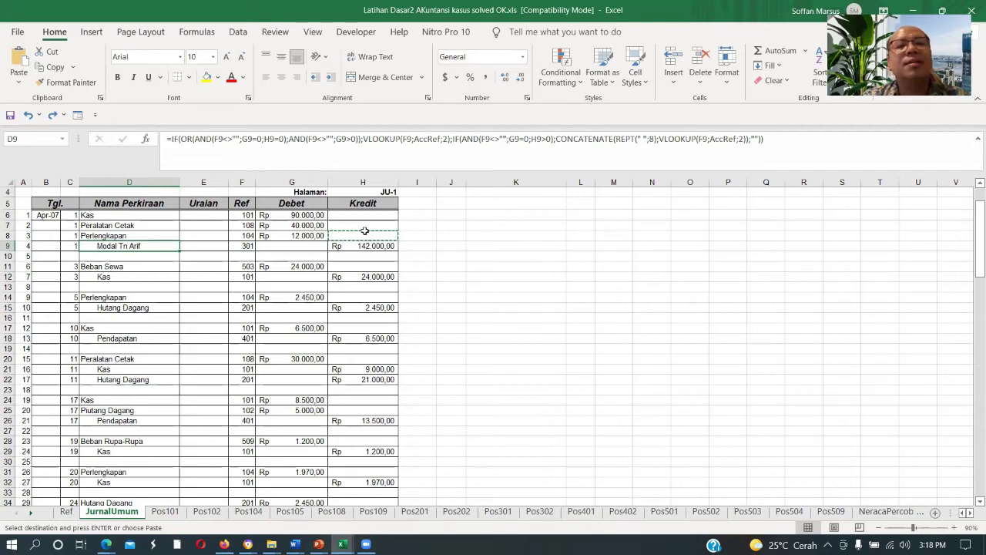
key("Up")
key("Up")
key("Up")
key("Down")
key("Down")
key("Down")
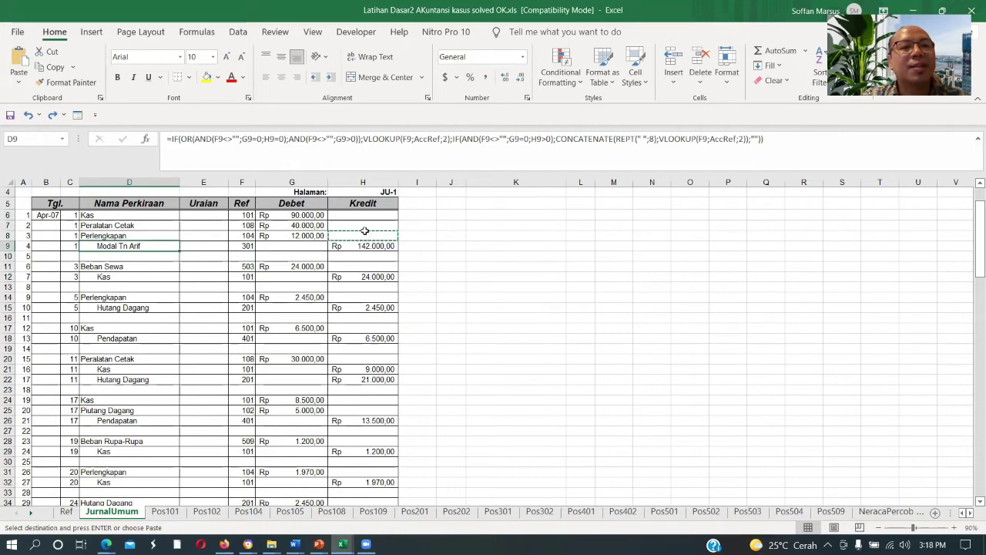
Examine the D9 account-name formula alongside the row 9 Ref, Debet and Kredit cells it refers to
key("Right")
key("Right")
key("Right")
key("Right")
key("Right")
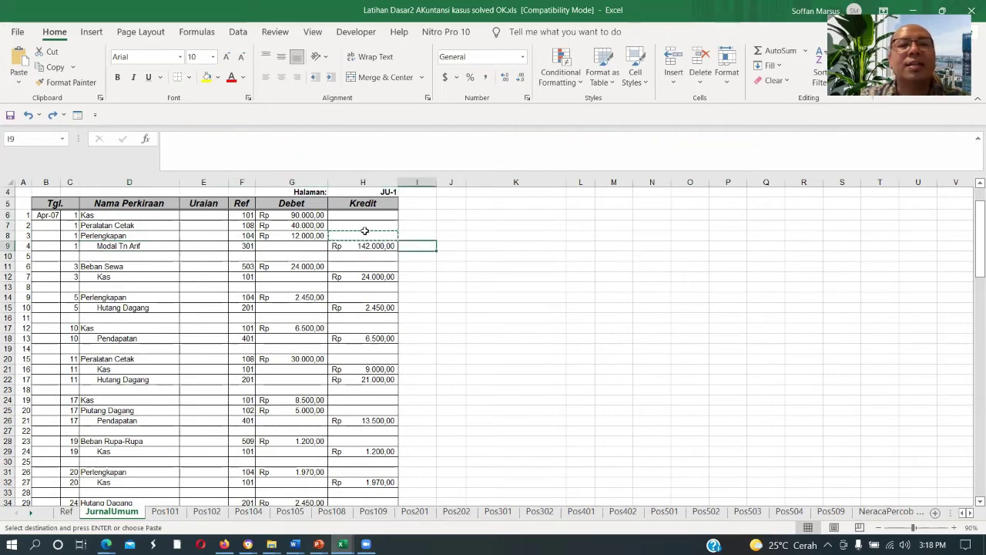
key("Left")
key("Left")
key("Left")
key("Left")
key("Left")
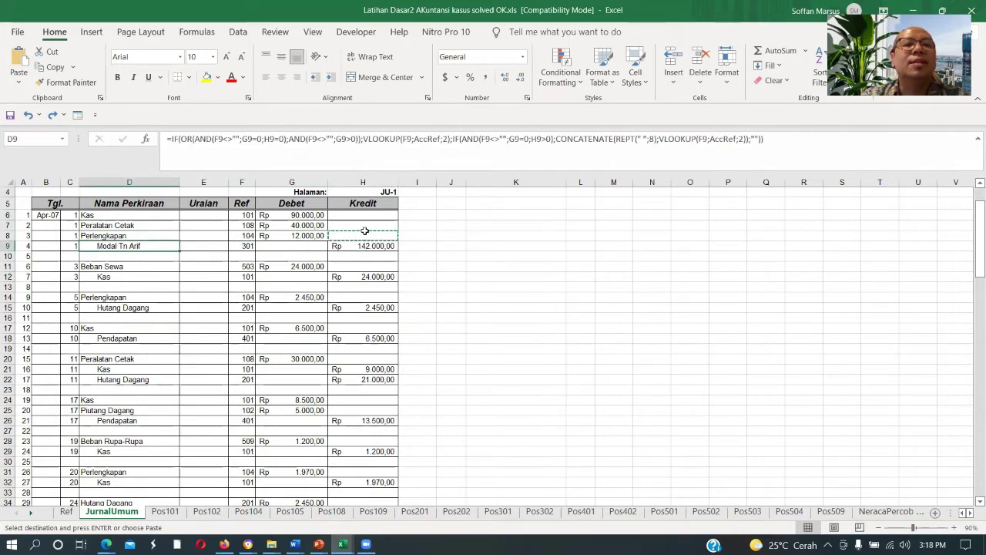
key("Right")
key("Right")
key("Right")
key("Left")
key("Left")
key("Left")
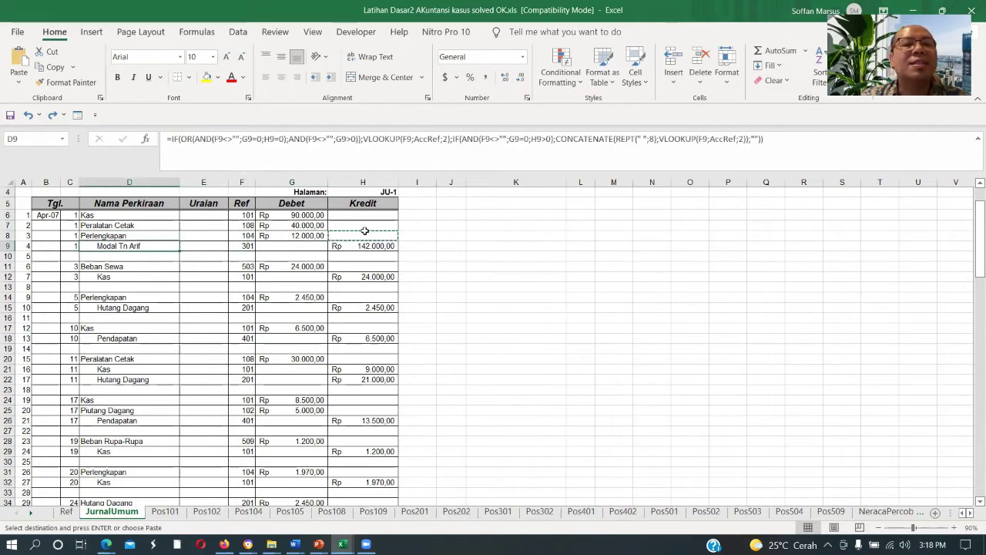
key("Right")
key("Right")
key("Right")
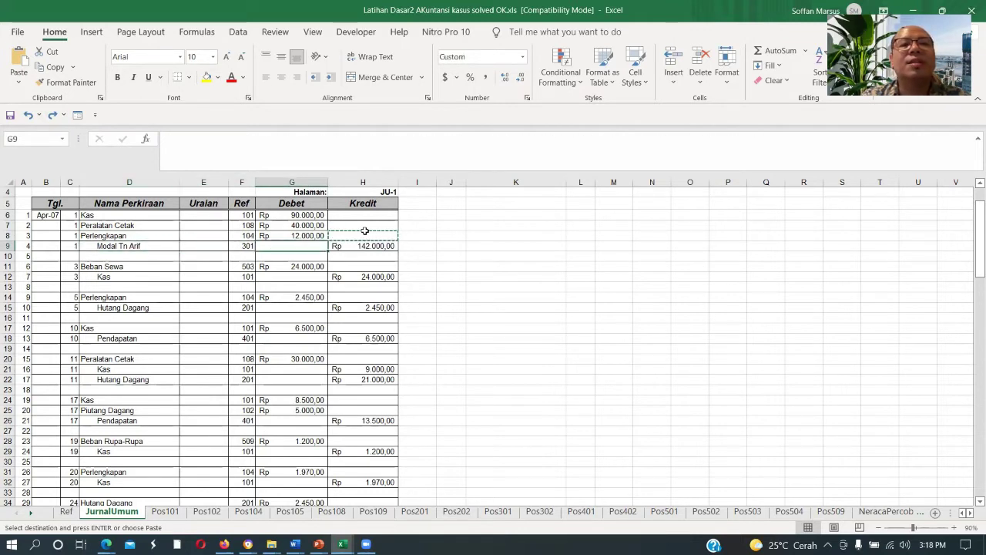
key("Right")
key("Left")
key("Right")
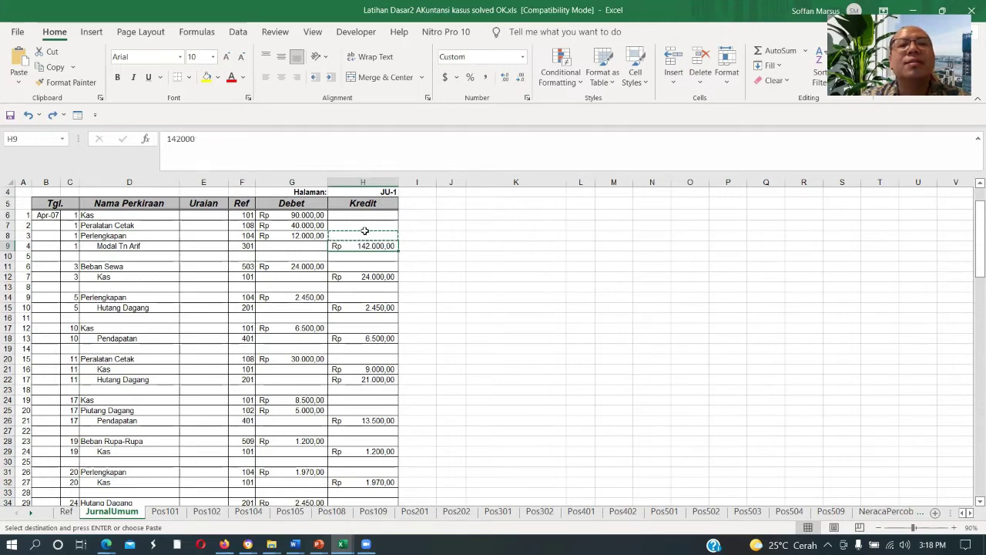
key("Left")
key("Left")
key("Left")
key("Left")
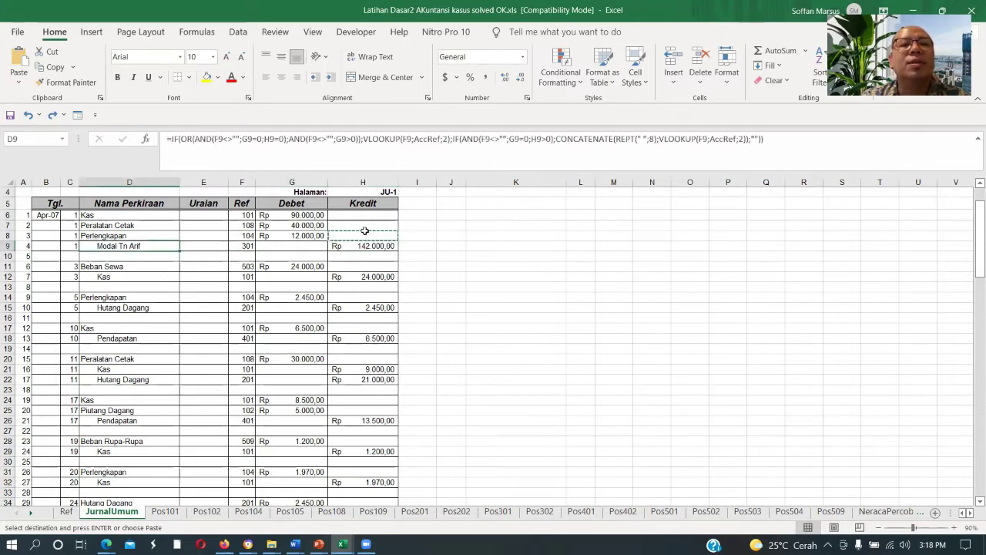
key("Right")
key("Left")
key("Right")
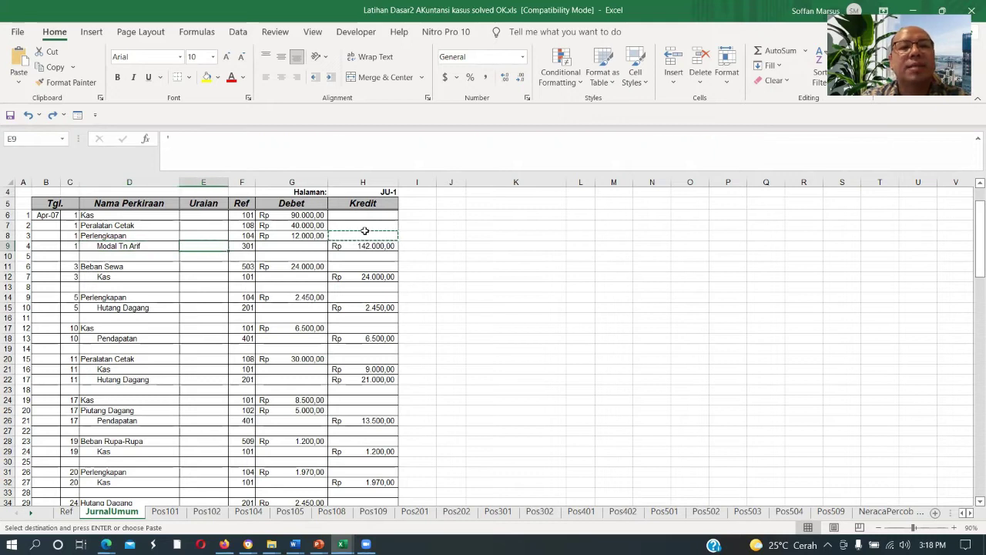
key("Left")
key("Right")
key("Right")
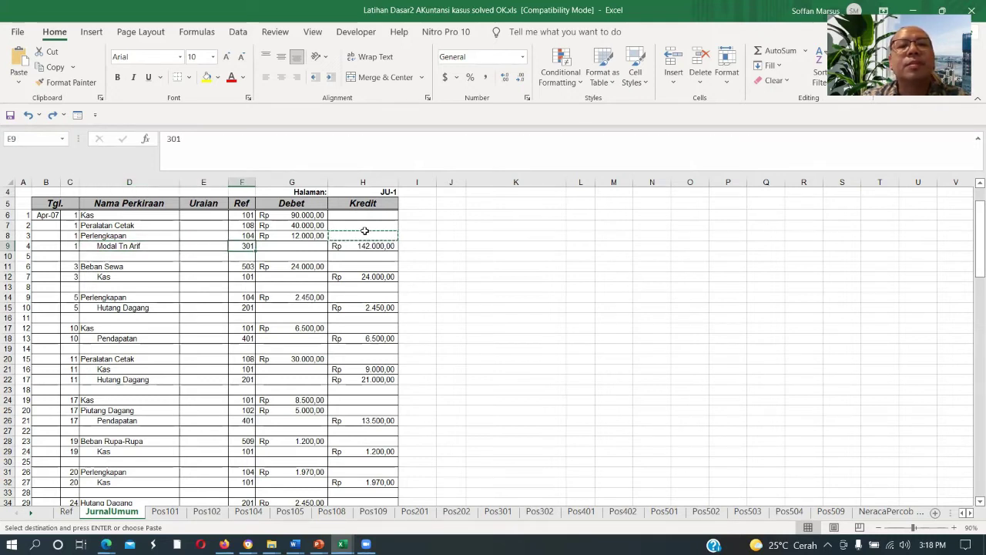
Try clearing the Ref code in F6 to check the account-name formula in D6, and undo the deletion
key("Up")
key("Up")
key("Up")
key("Delete")
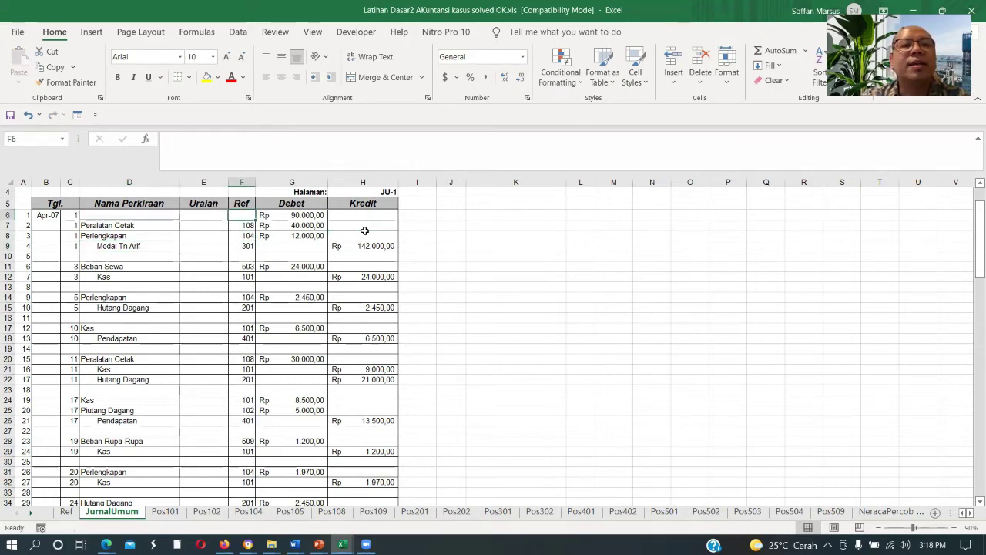
key("Left")
key("Left")
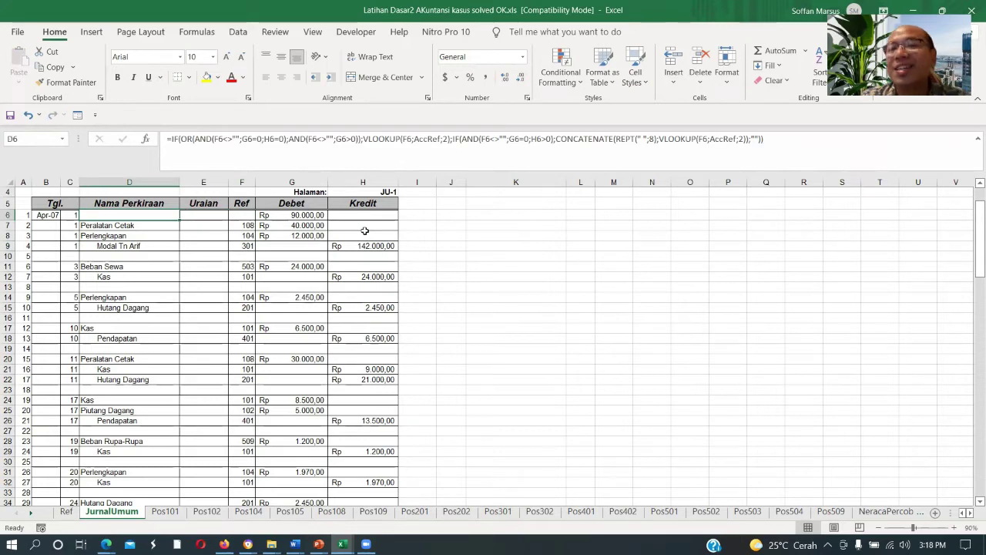
key("Right")
key("Right")
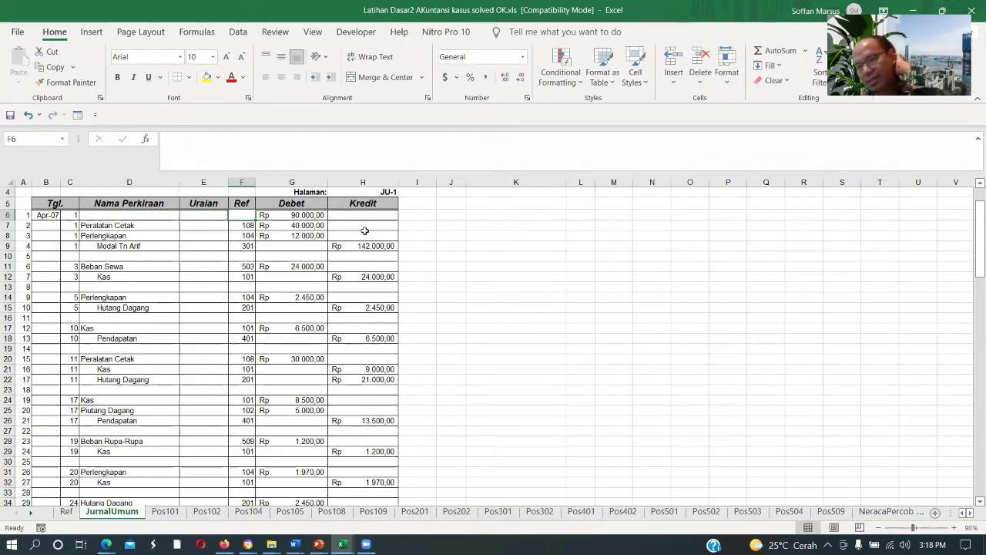
key("ctrl+z")
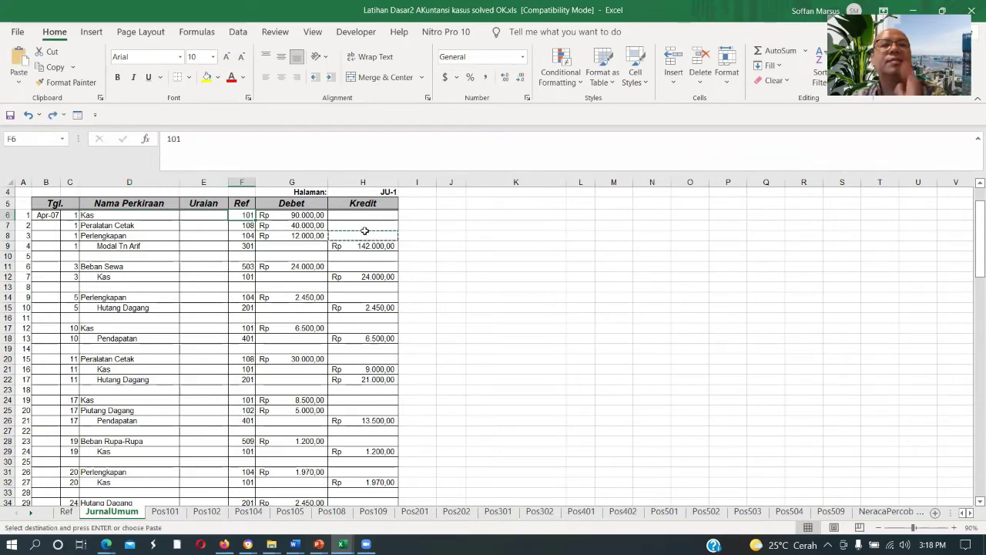
Review the Ref codes in column F for the first journal entry, rows 6 through 9
key("Down")
key("Up")
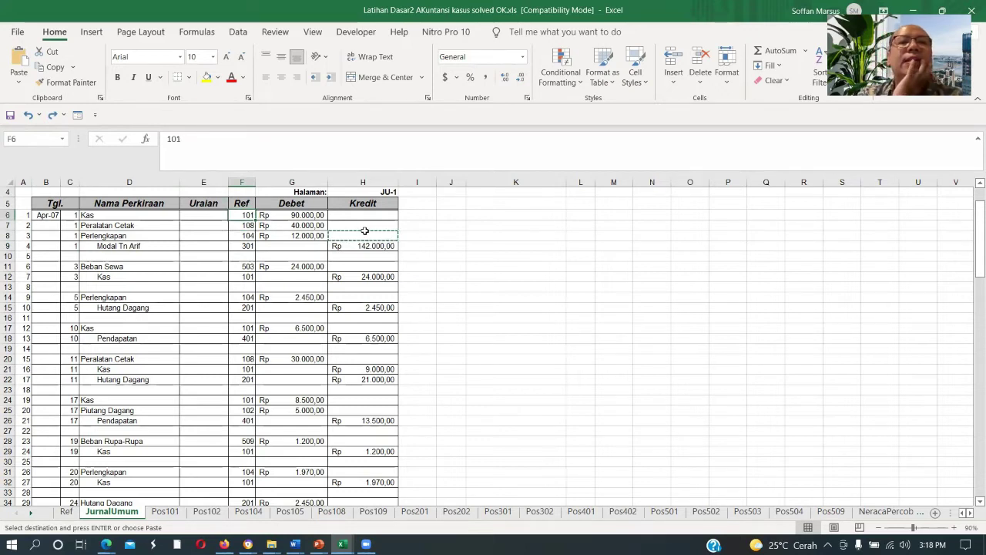
key("Down")
key("Down")
key("Up")
key("Up")
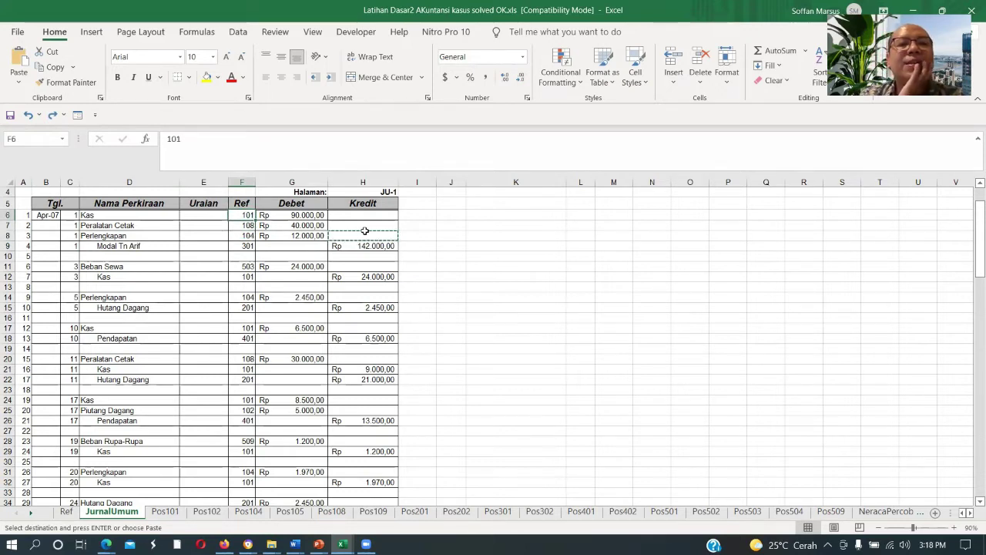
key("Down")
key("Up")
key("Down")
key("Down")
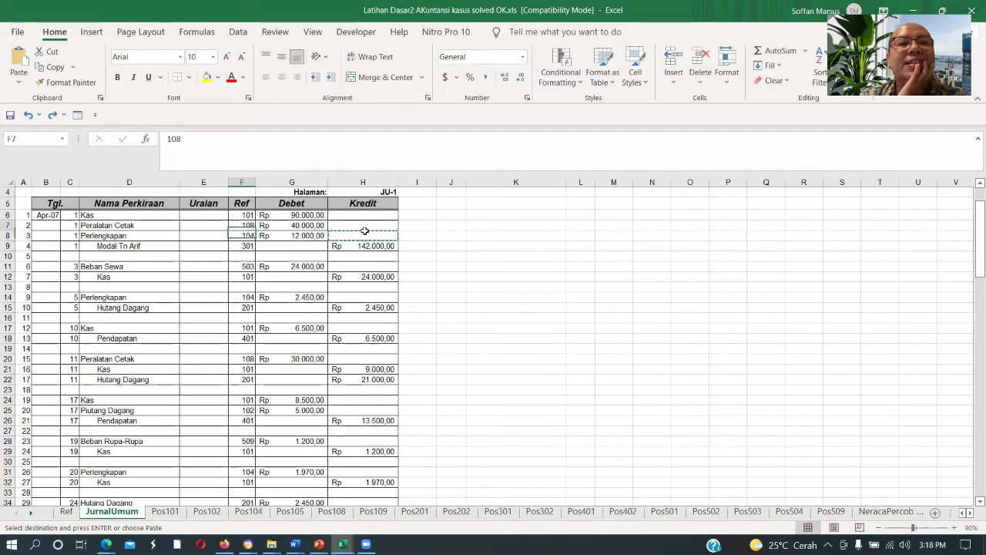
key("Up")
key("Up")
key("Down")
key("Down")
key("Down")
key("Down")
key("Up")
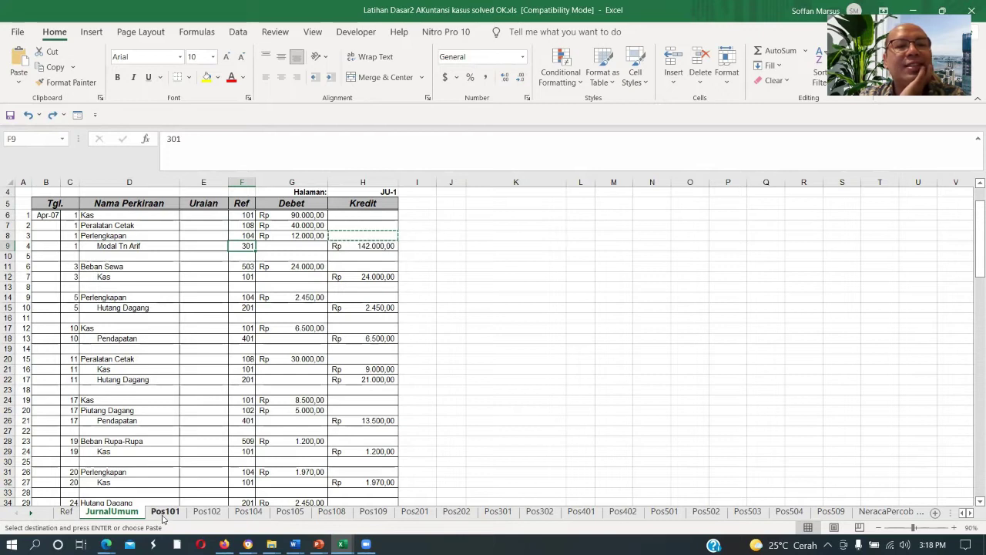
Open the Pos101 ledger sheet and check the filters on its Debet, Kredit and Saldo Kredit columns
left_click(293, 219)
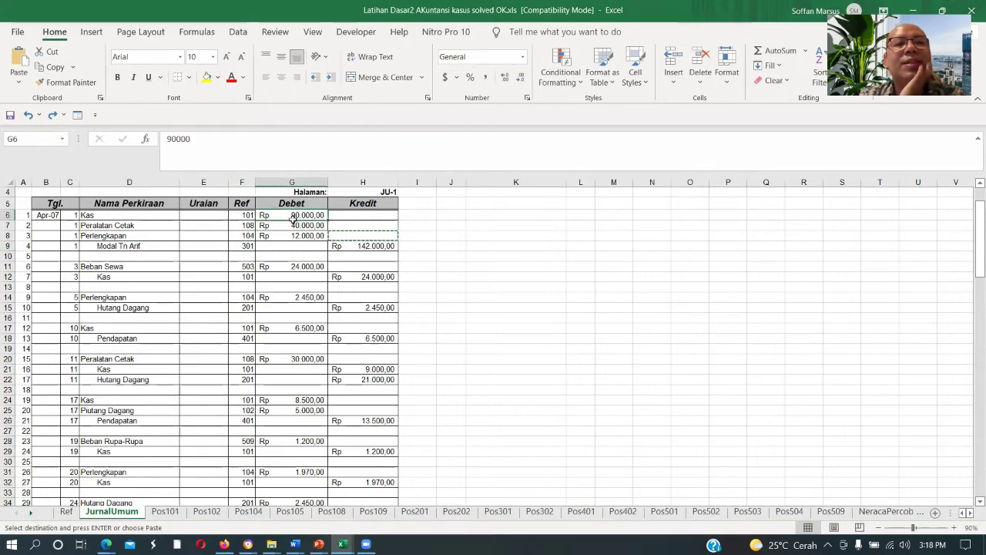
left_click(169, 511)
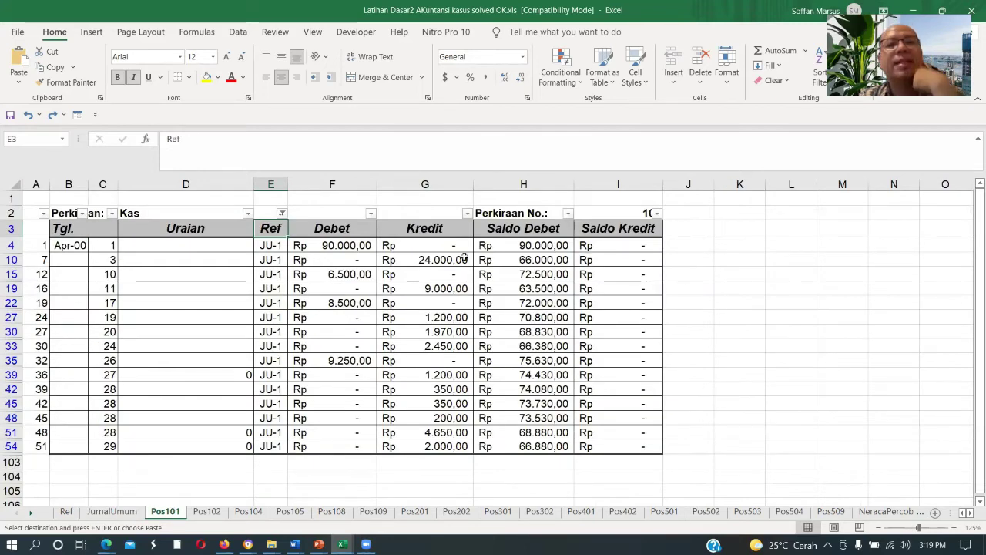
left_click(370, 213)
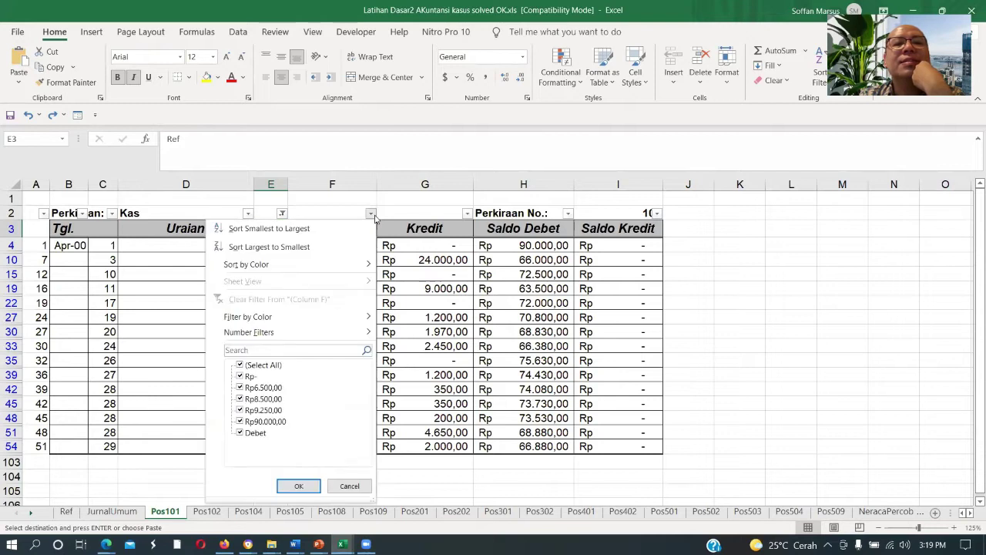
left_click(796, 238)
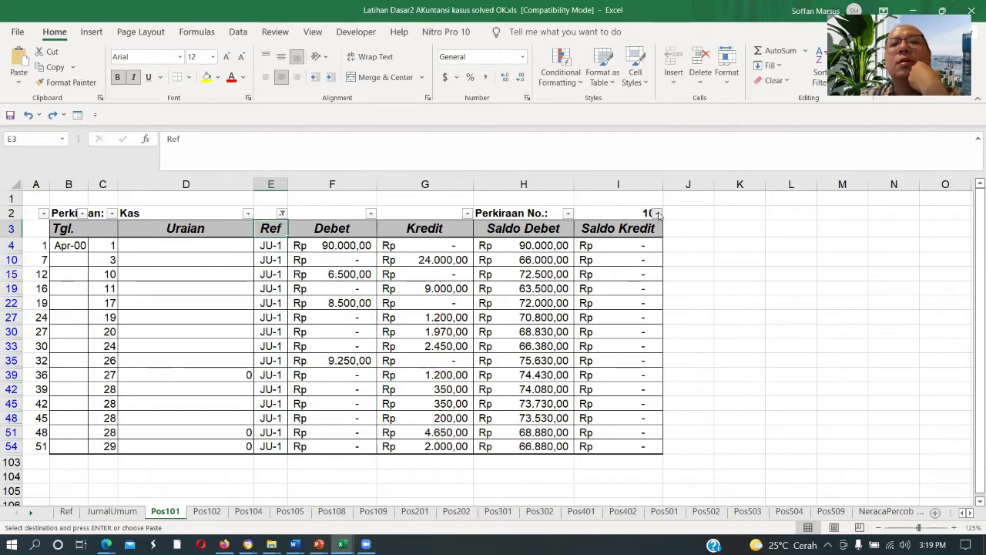
left_click(656, 214)
left_click(579, 214)
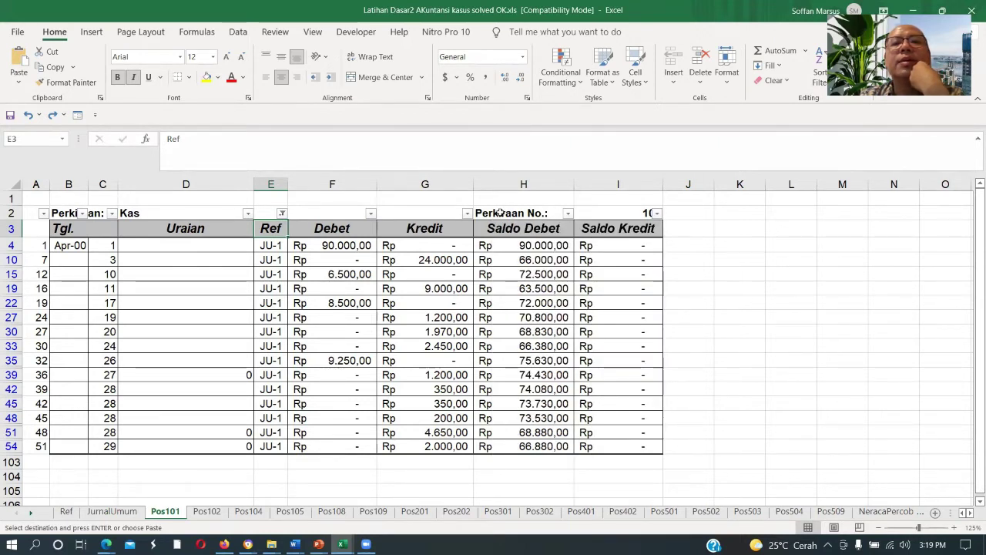
left_click(468, 214)
left_click(468, 214)
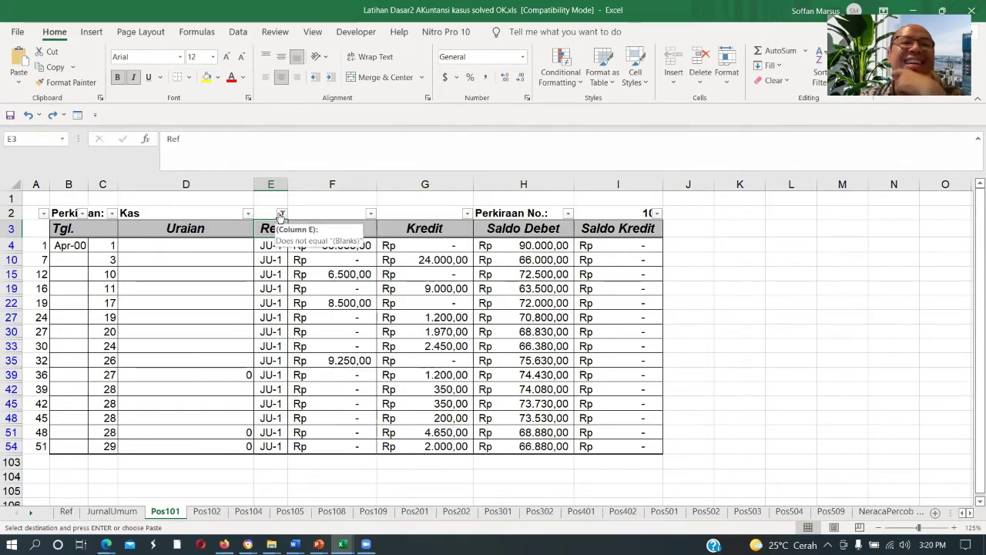
Include the blank entries in the Ref column filter of Pos101 and widen that column slightly
left_click(282, 214)
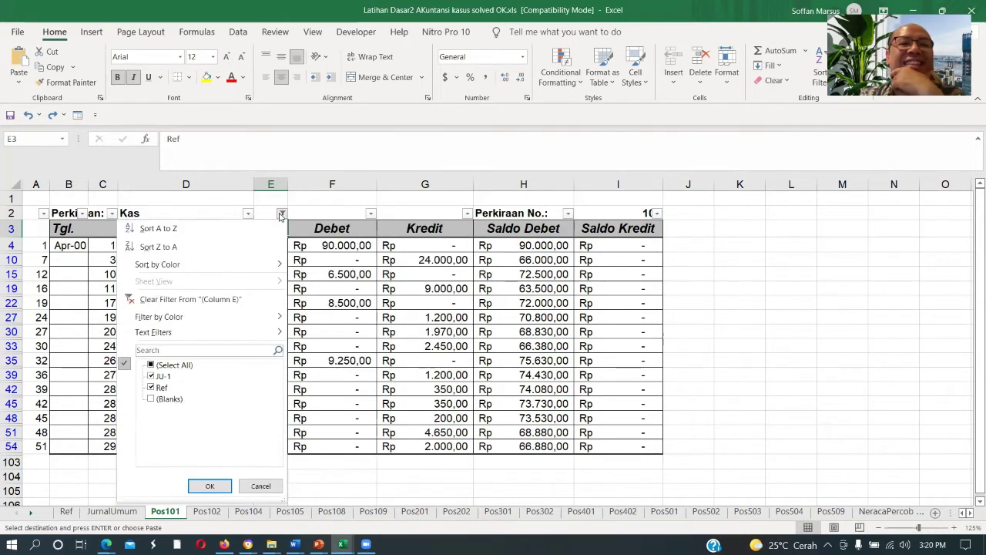
left_click(157, 399)
left_click(209, 485)
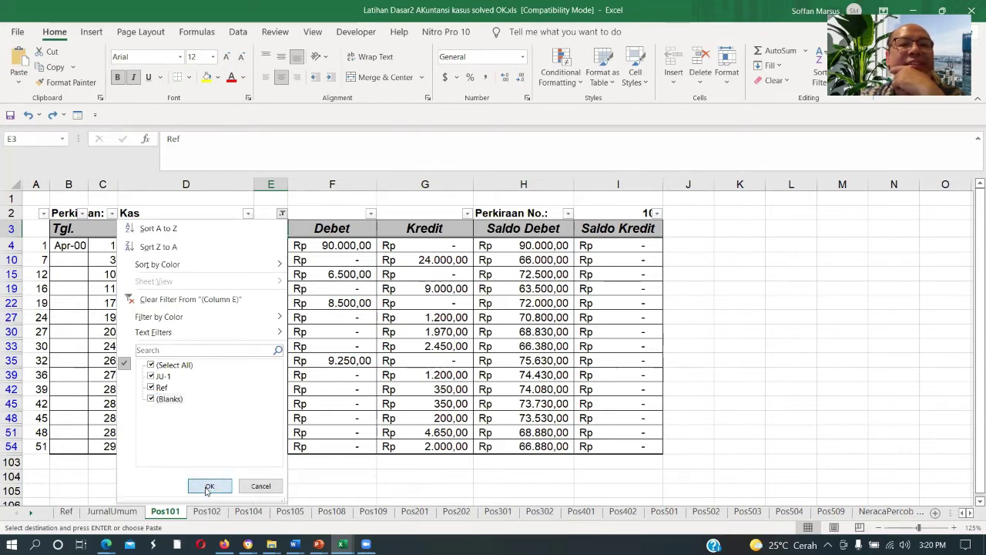
left_click(272, 261)
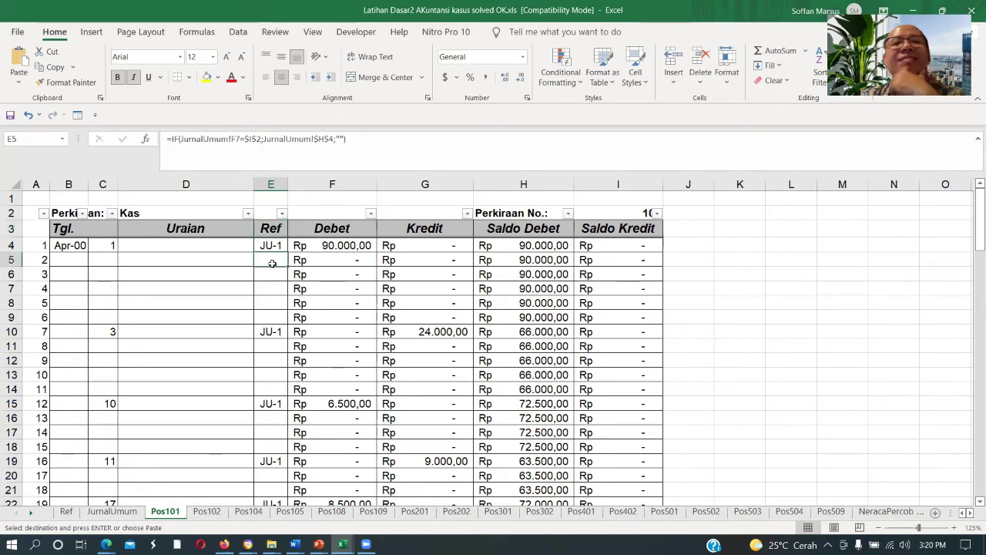
left_click_drag(291, 182, 307, 182)
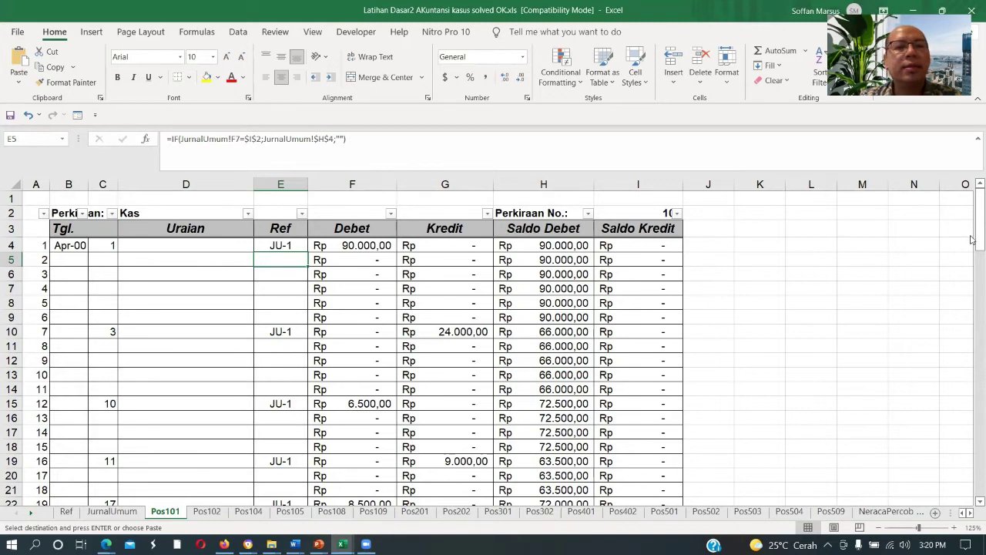
Compare the unfiltered Pos101 ledger rows with the Kas entries in the JurnalUmum sheet
left_click_drag(971, 239, 975, 368)
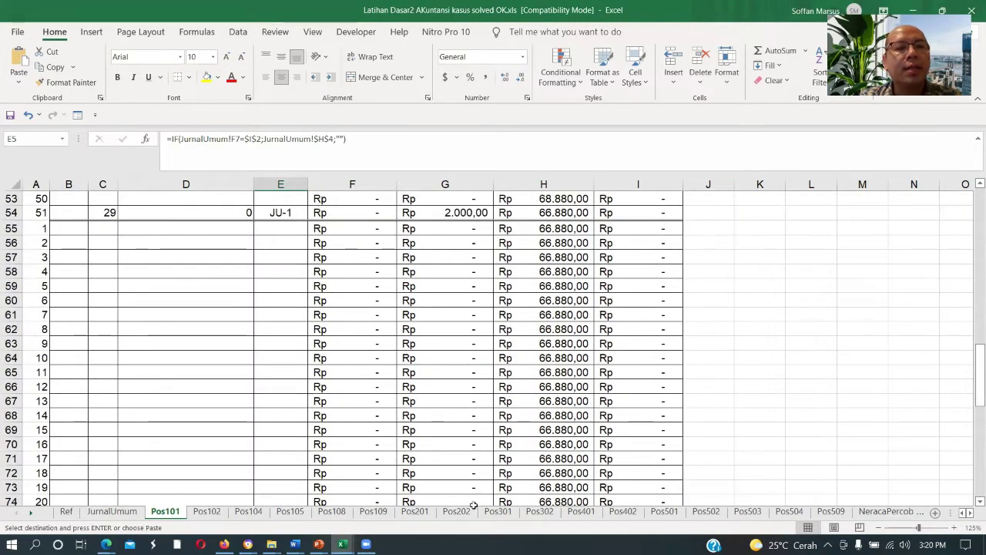
left_click(112, 511)
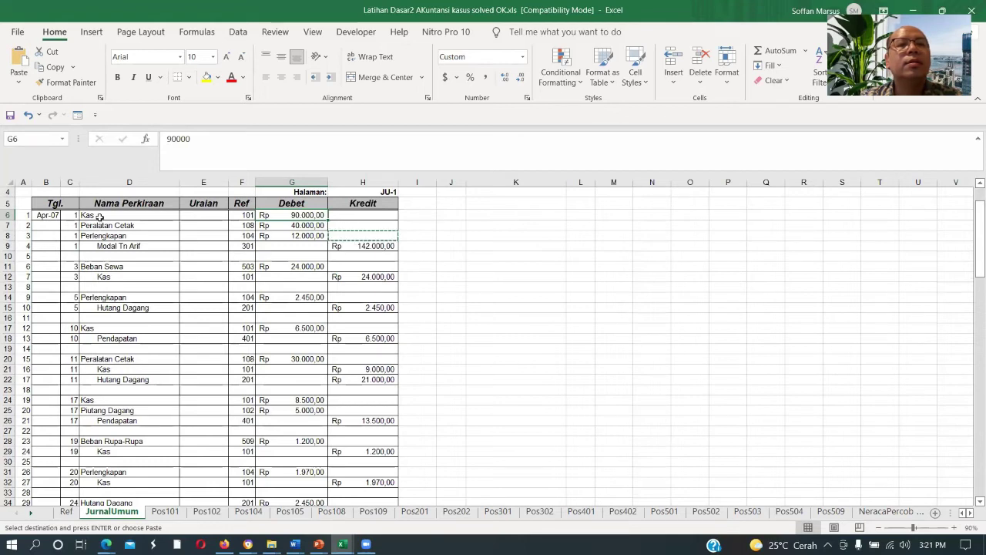
left_click(165, 512)
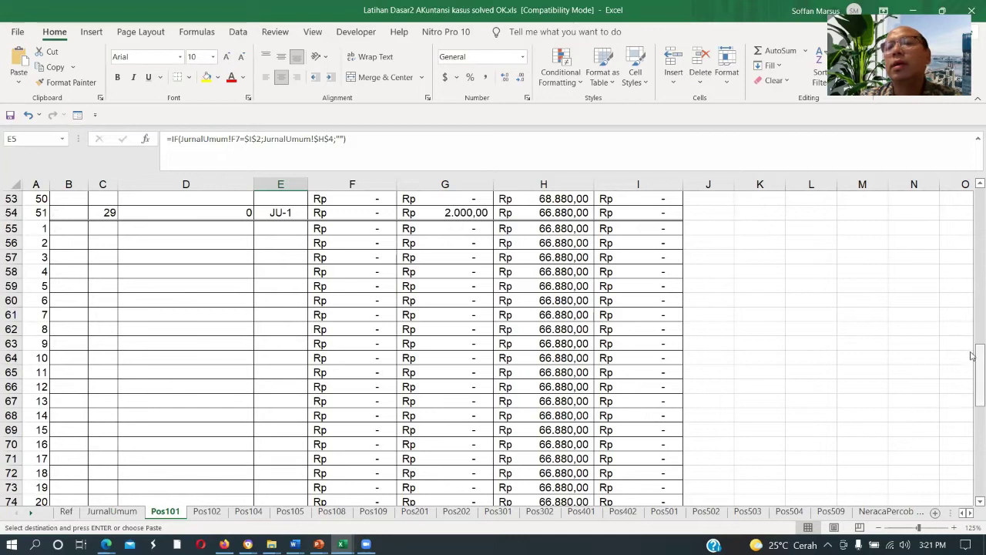
Examine the formulas behind the Ref, Debet and Kredit cells in row 4 of the Pos101 ledger
left_click_drag(972, 356, 790, 197)
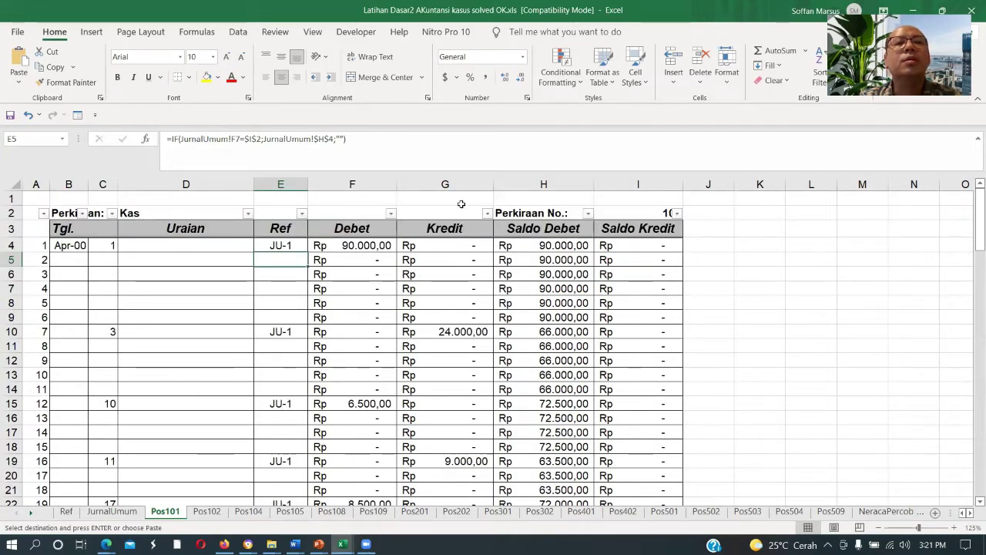
key("Up")
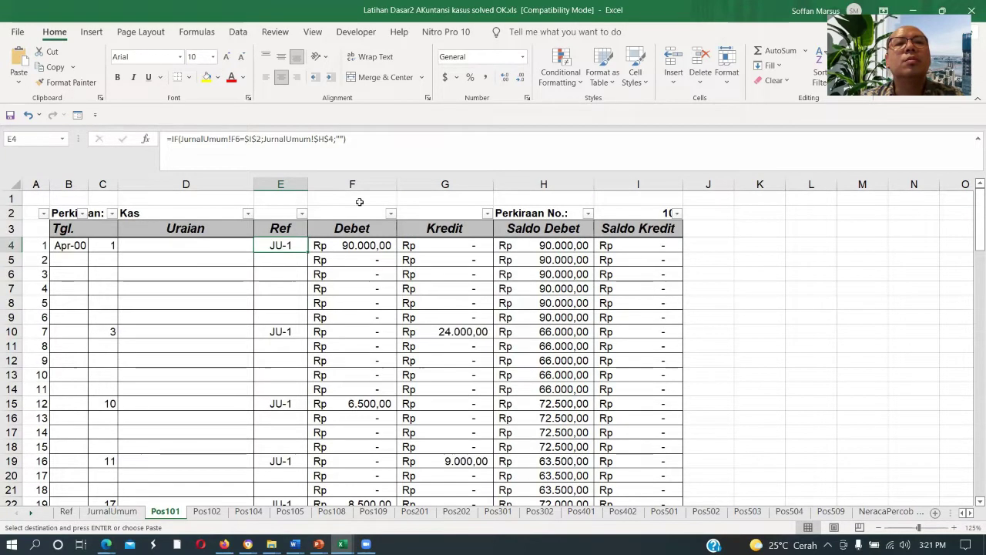
key("F2")
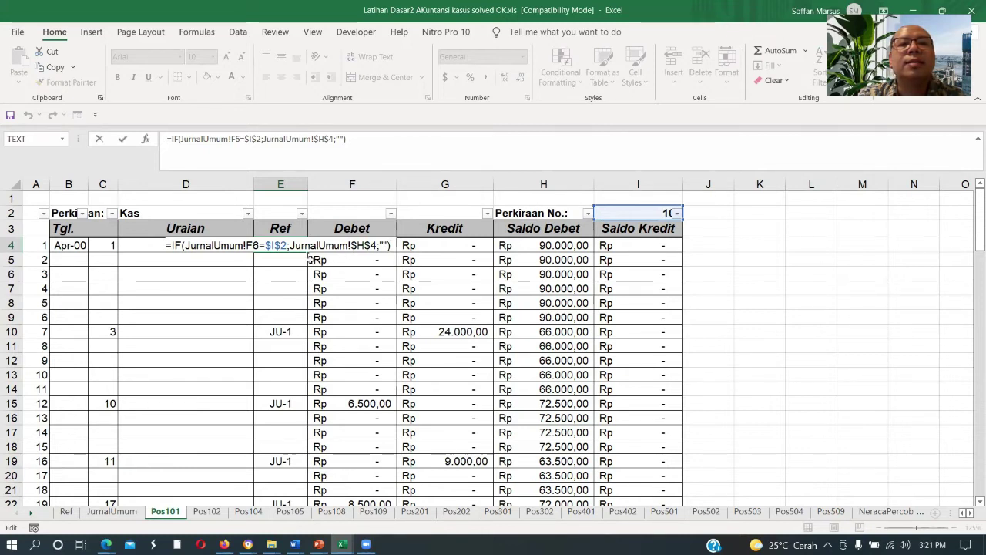
left_click(353, 249)
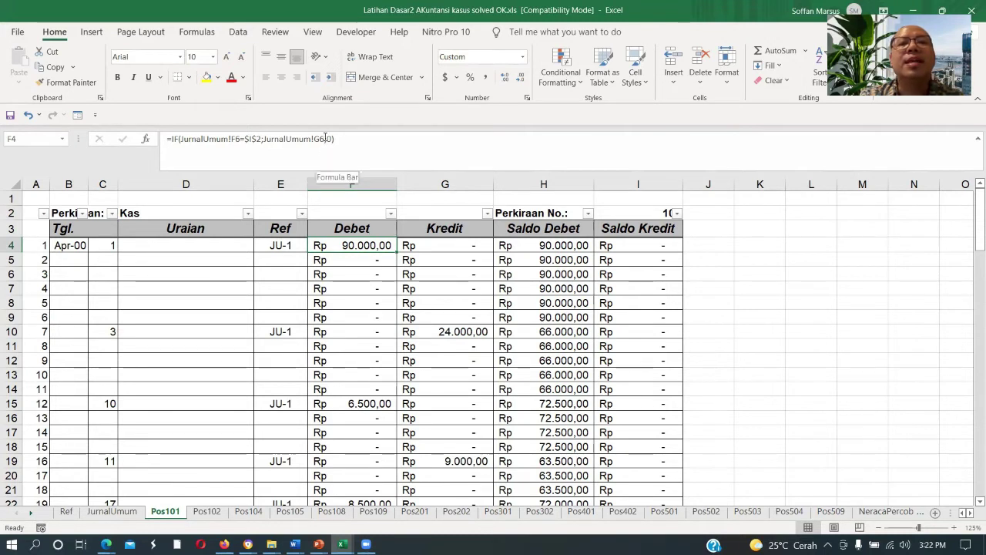
left_click(453, 245)
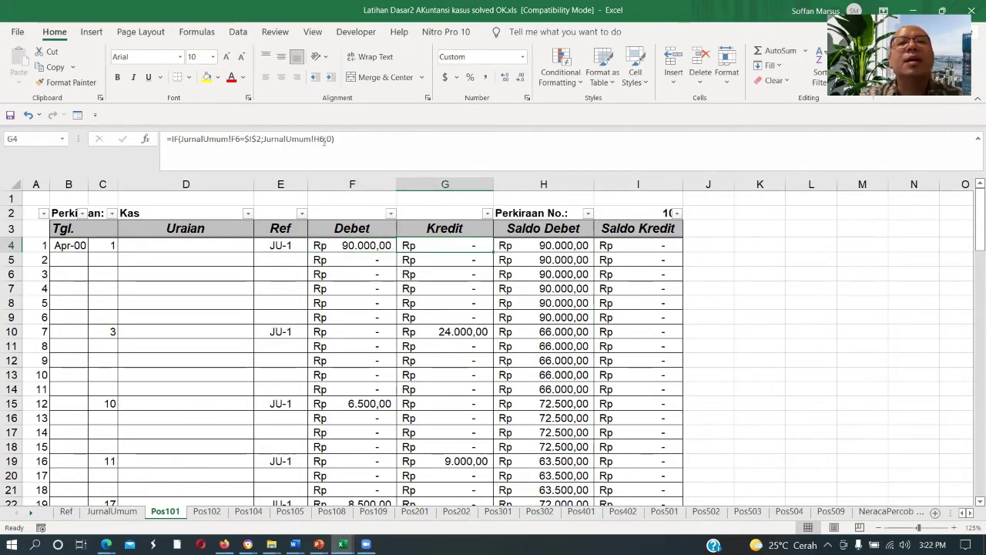
key("Left")
key("Left")
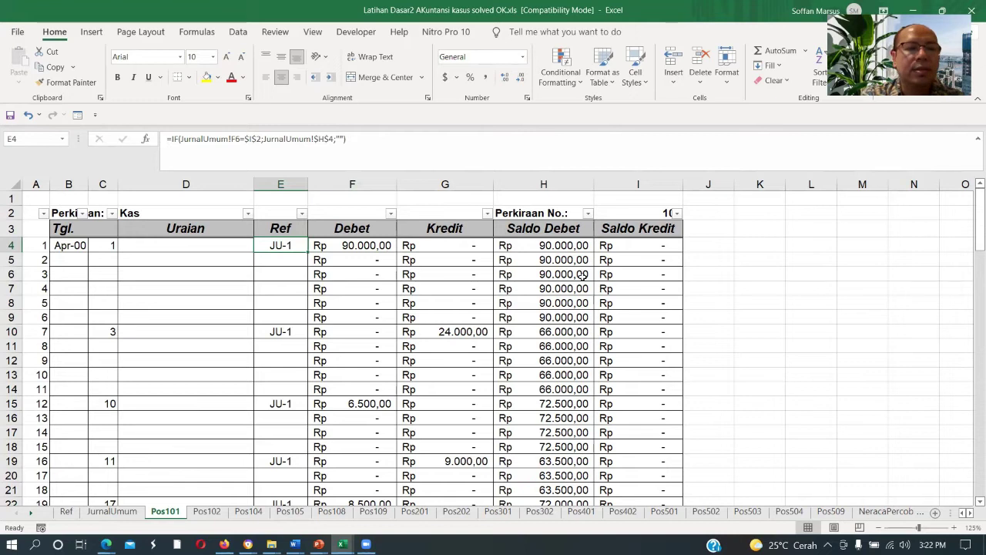
key("F2")
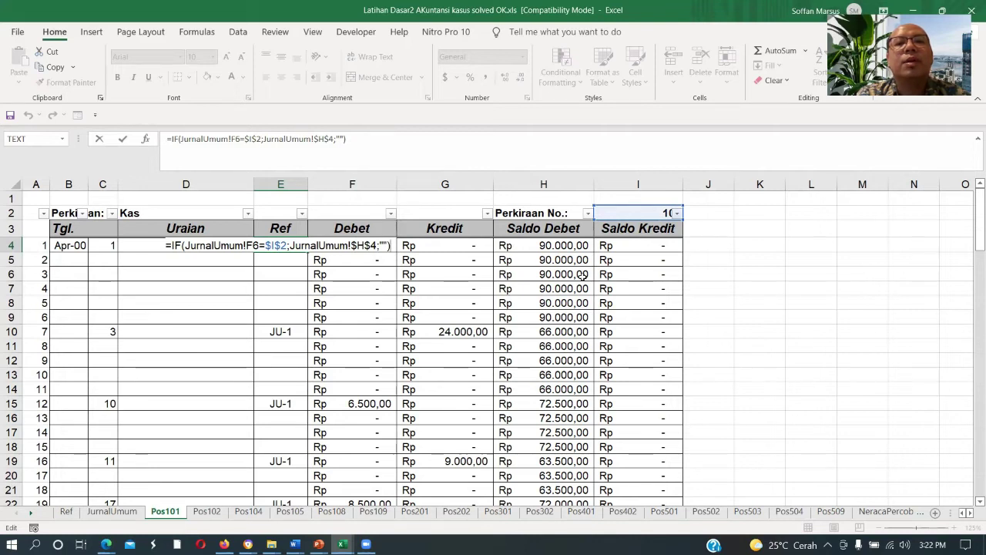
key("Return")
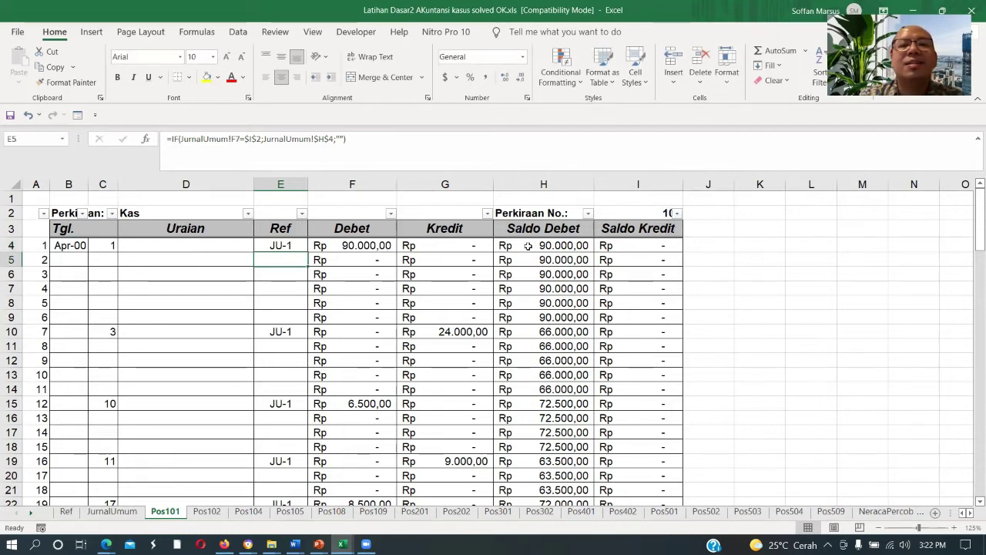
Compare the Ref formula in E4 of Pos101 with the page code in H4 of JurnalUmum, then return to Pos101
left_click(462, 244)
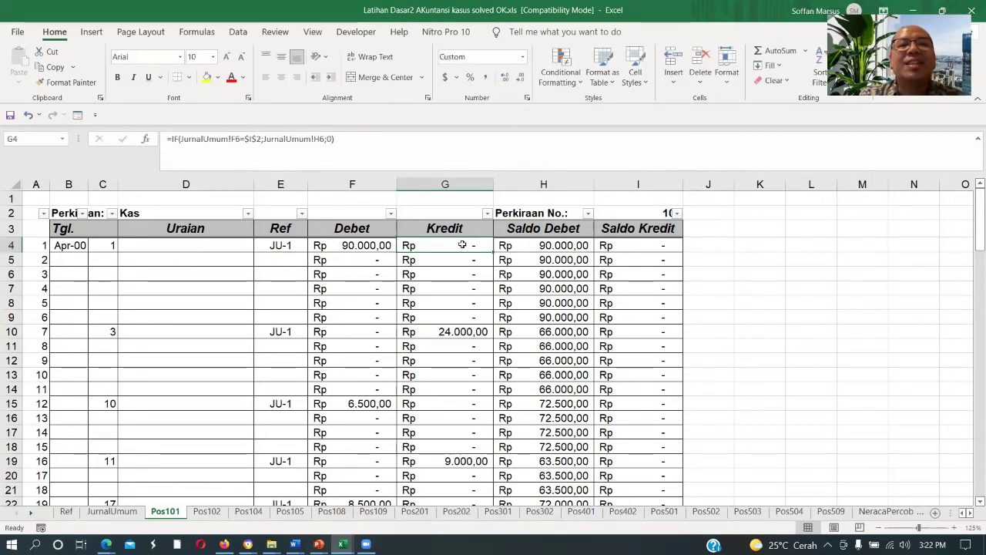
left_click(287, 242)
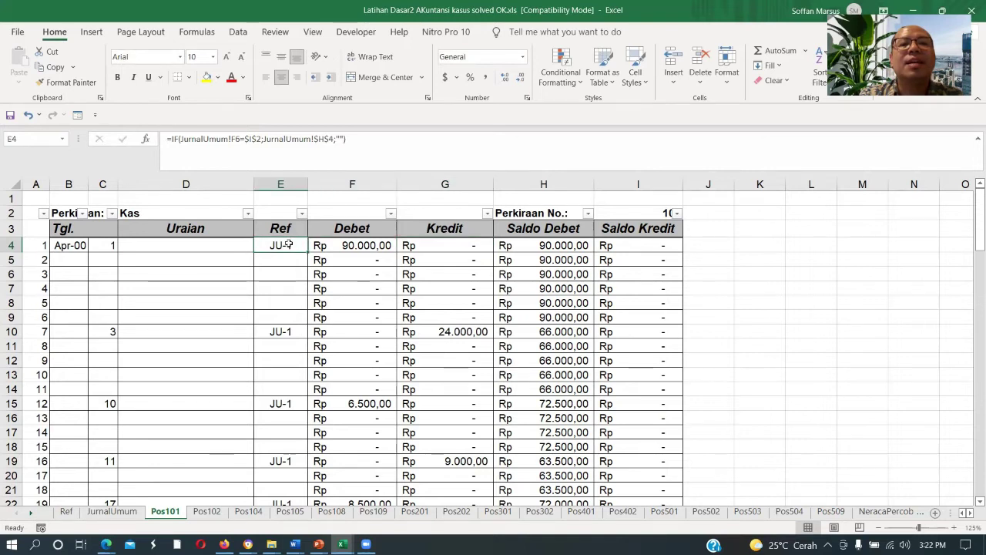
left_click(123, 512)
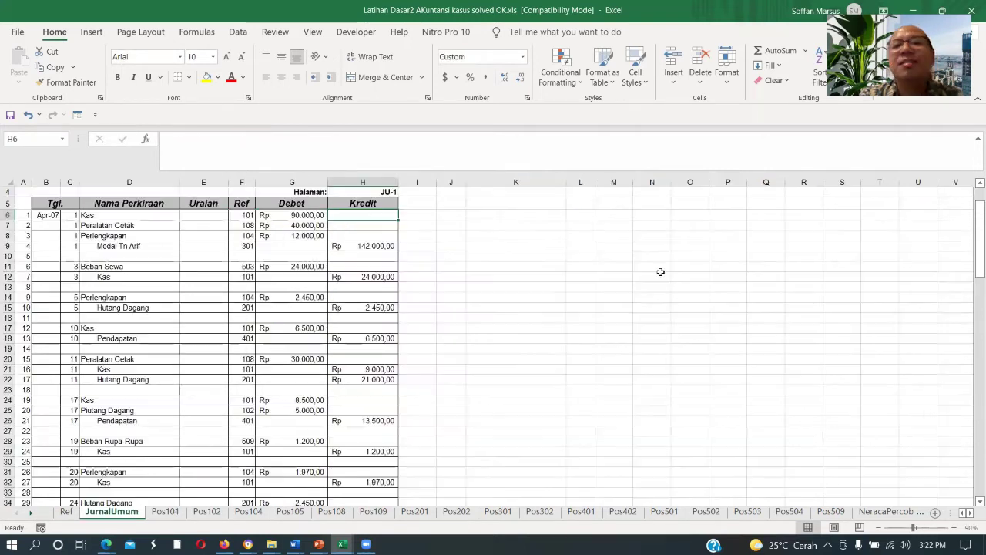
left_click(388, 192)
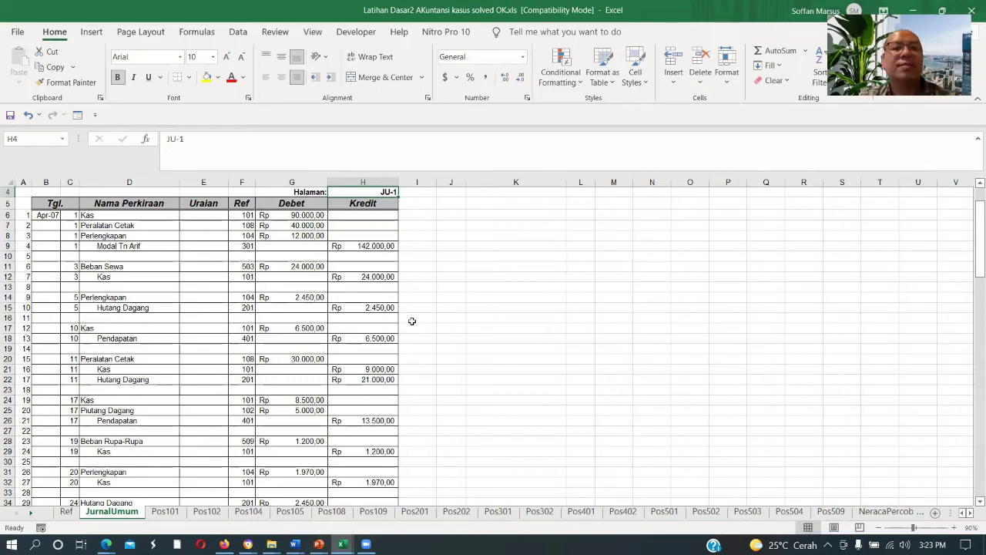
left_click(166, 511)
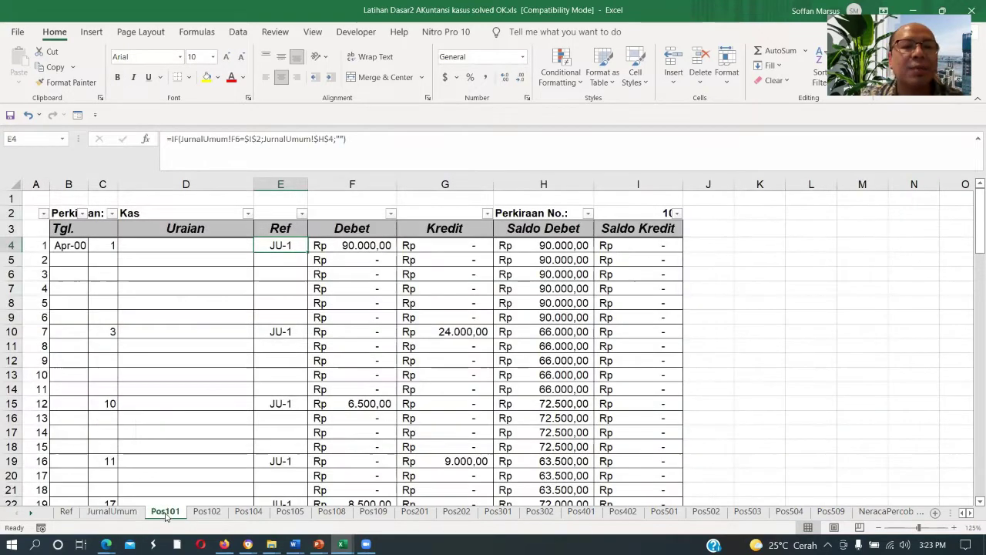
Check the Ref formulas in Pos101 from row 10 up to row 5 and look over the ledger's header rows
left_click(282, 330)
key("Up")
key("Up")
key("Up")
key("Up")
key("Up")
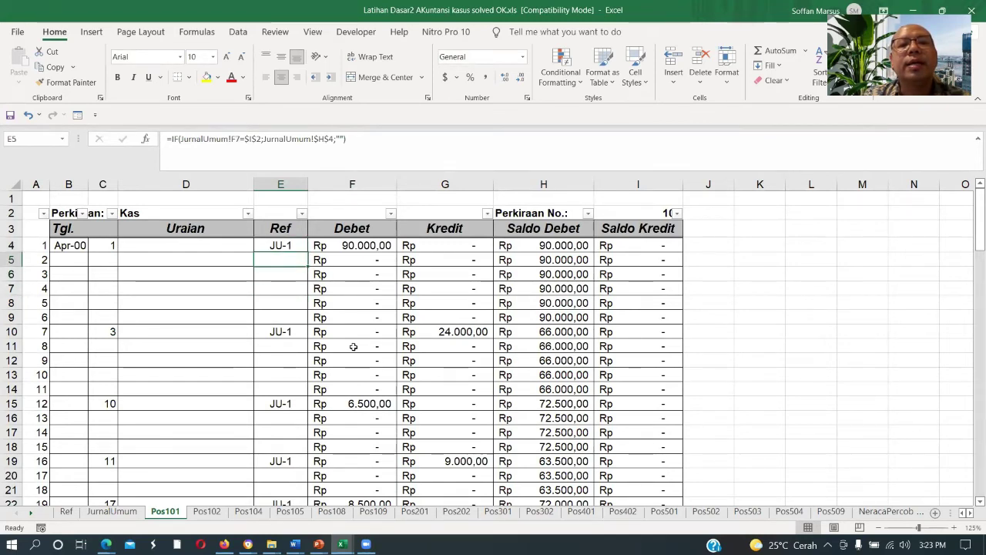
key("Right")
key("Up")
key("Right")
key("Right")
key("Right")
key("Right")
key("Up")
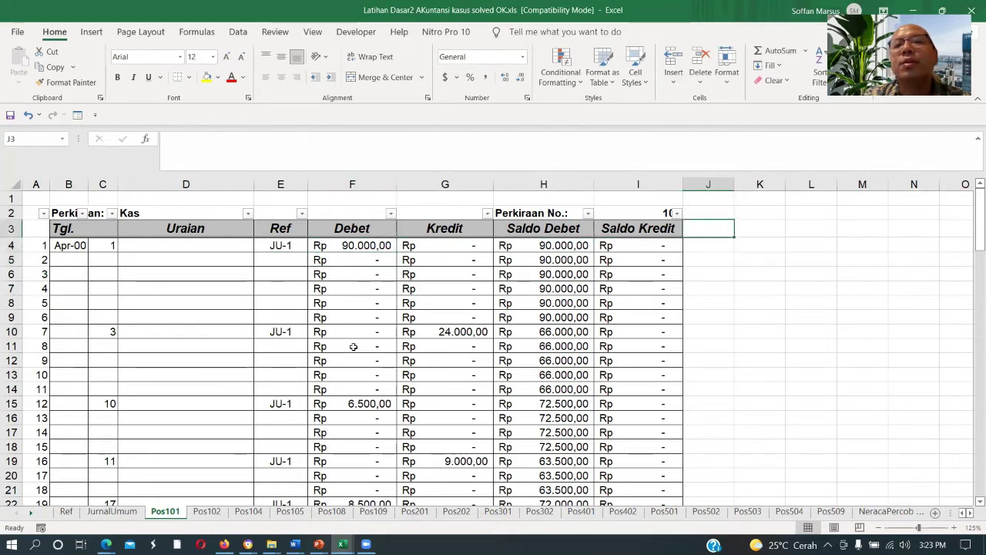
key("Left")
key("Up")
key("Down")
key("Left")
key("Left")
key("Left")
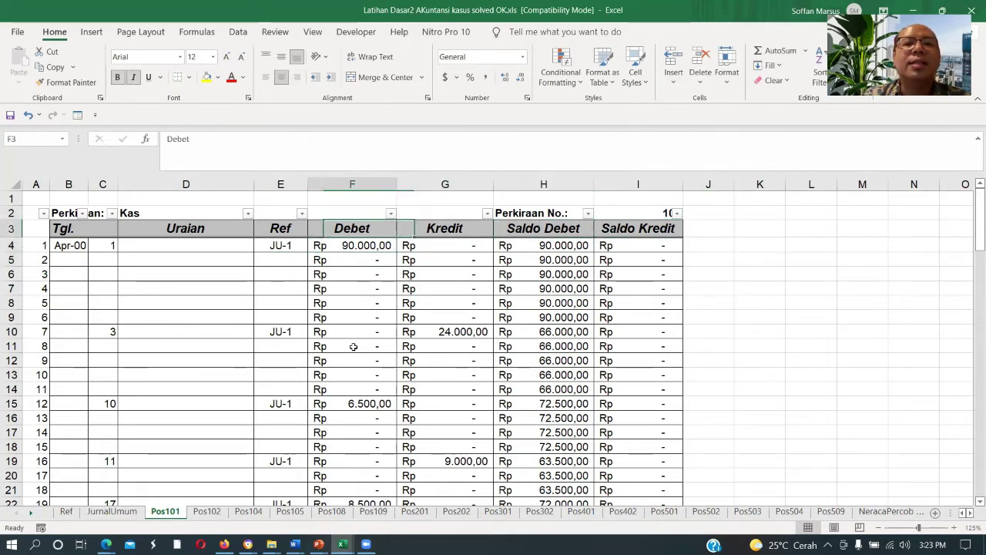
Examine how the Ref formulas in column E of Pos101 refer to successive JurnalUmum rows, from row 4 down to row 15
key("Left")
key("Down")
key("Down")
key("Down")
key("Down")
key("Down")
key("Down")
key("Down")
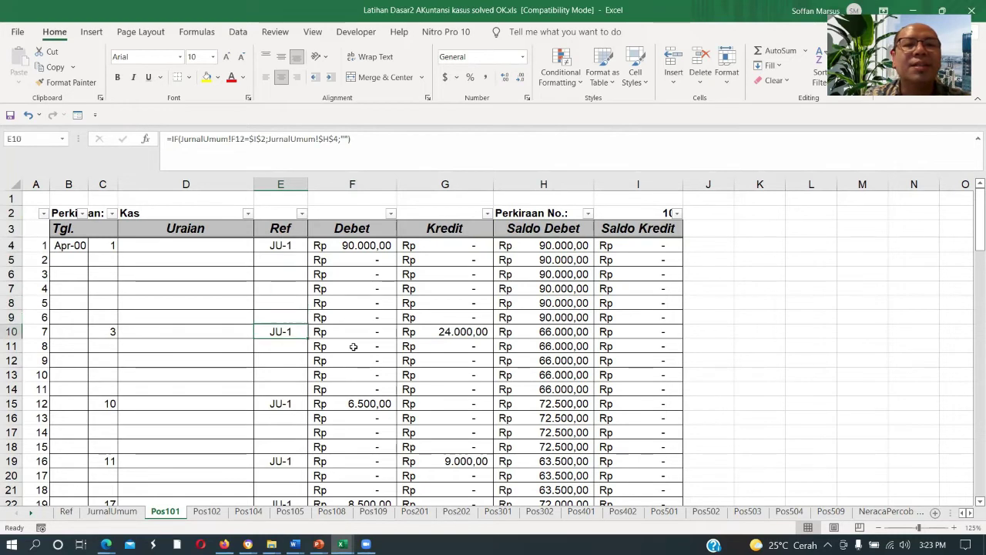
key("Down")
key("Down")
key("Down")
key("Down")
key("Down")
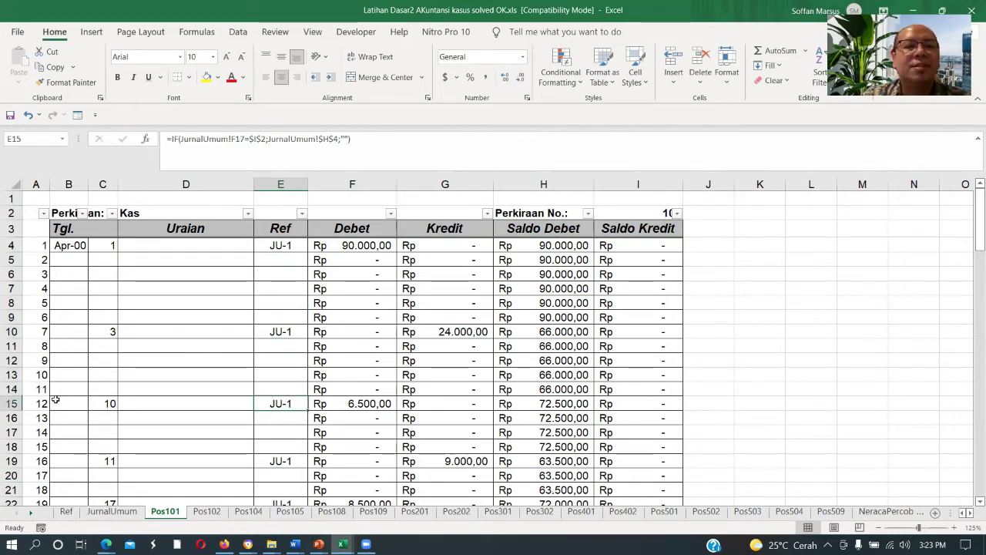
Open the Pos102 Piutang Dagang ledger and include the blank entries in its column C filter
left_click(208, 512)
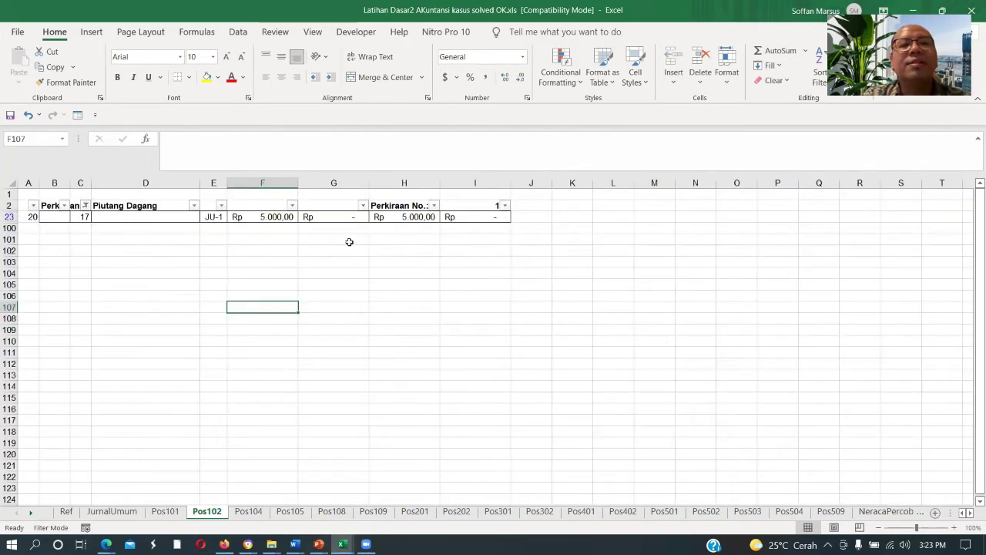
left_click(85, 206)
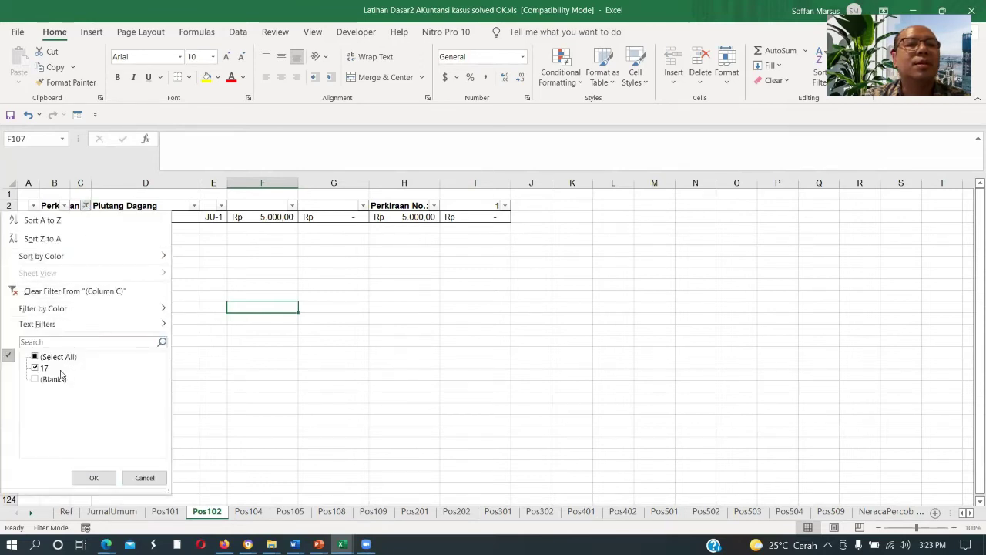
left_click(34, 379)
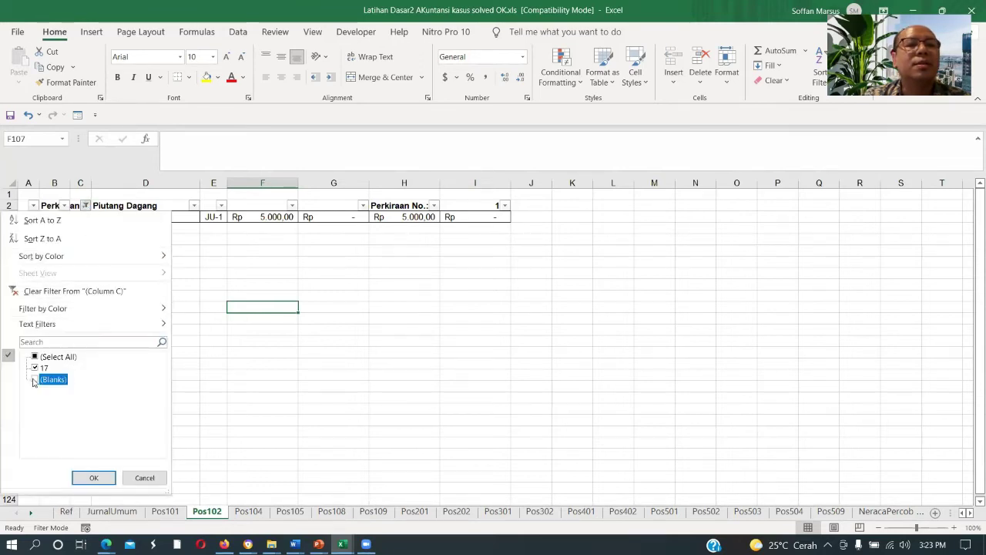
left_click(93, 477)
Examine the Uraian formulas in column D of Pos102 and the options of that column's filter
left_click(181, 263)
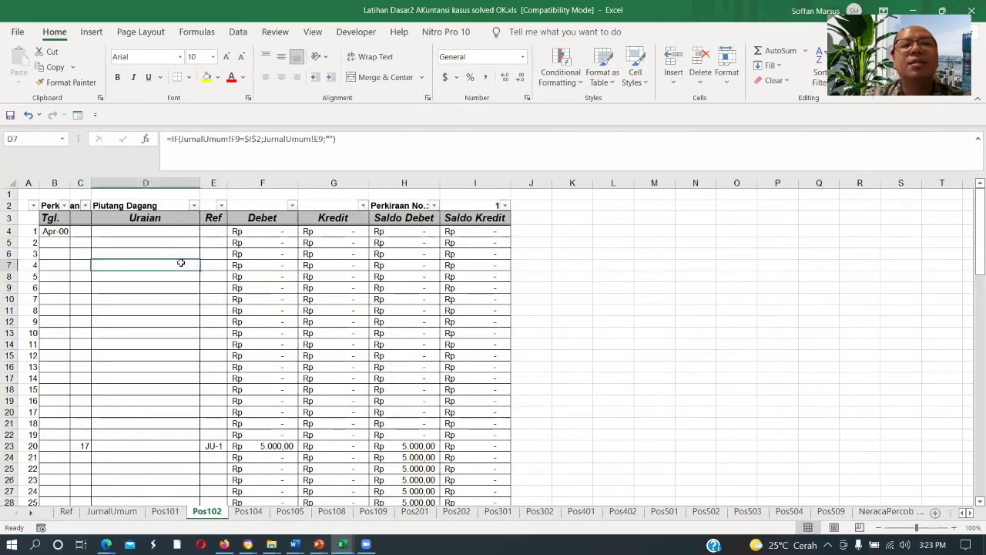
key("Up")
key("Up")
key("Up")
key("Up")
key("Up")
key("Up")
key("Down")
key("Down")
key("Down")
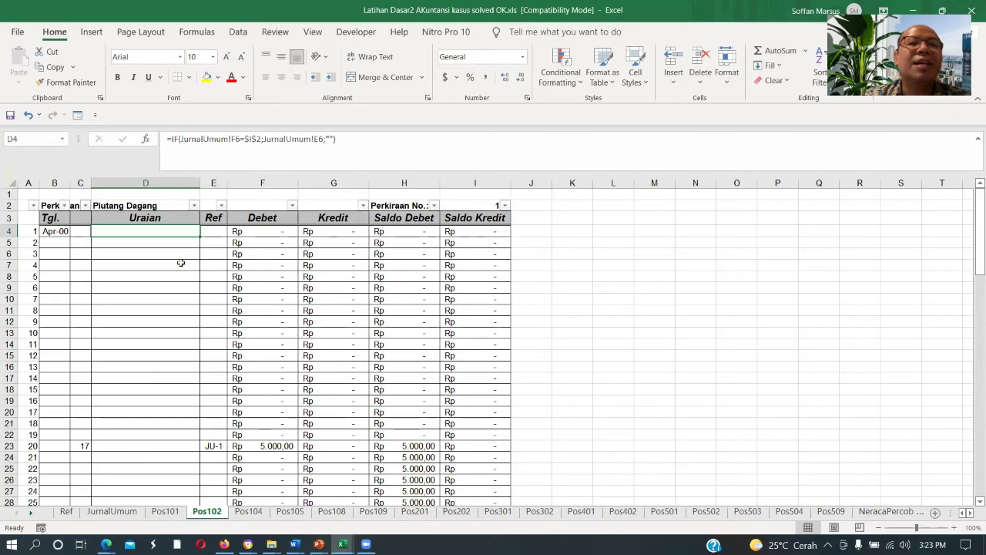
left_click(195, 206)
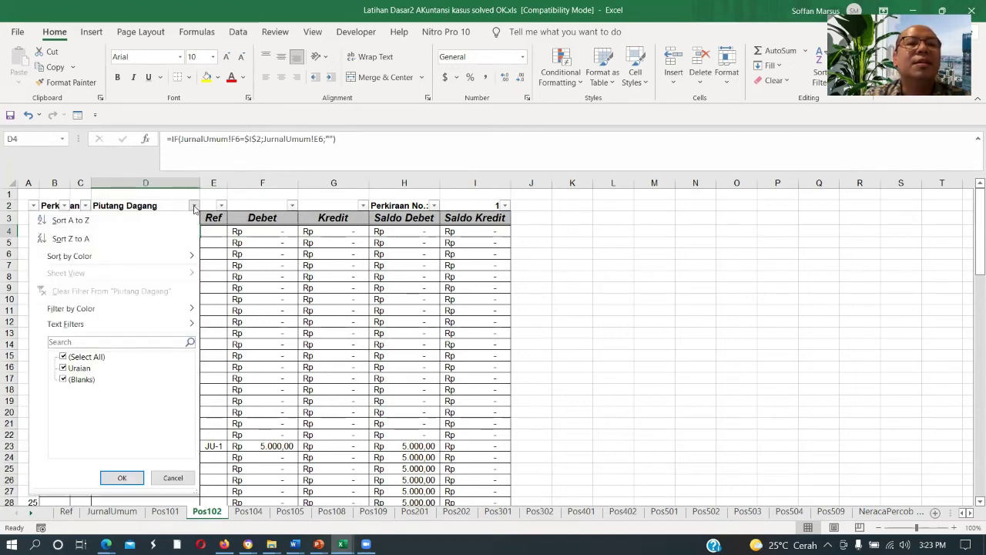
left_click(533, 273)
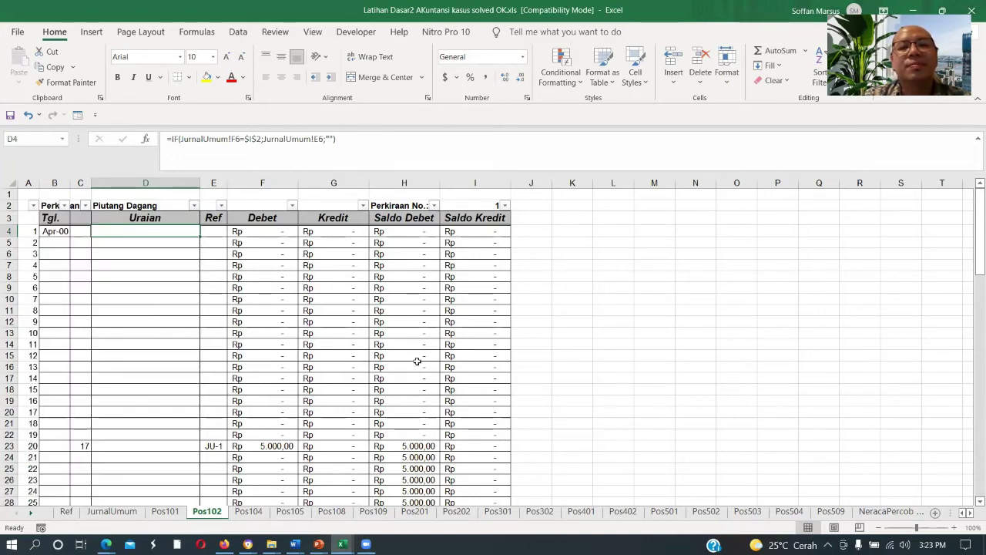
Examine the running-balance formulas in the Saldo Debet and Saldo Kredit columns of Pos102
left_click(375, 231)
left_click(486, 238)
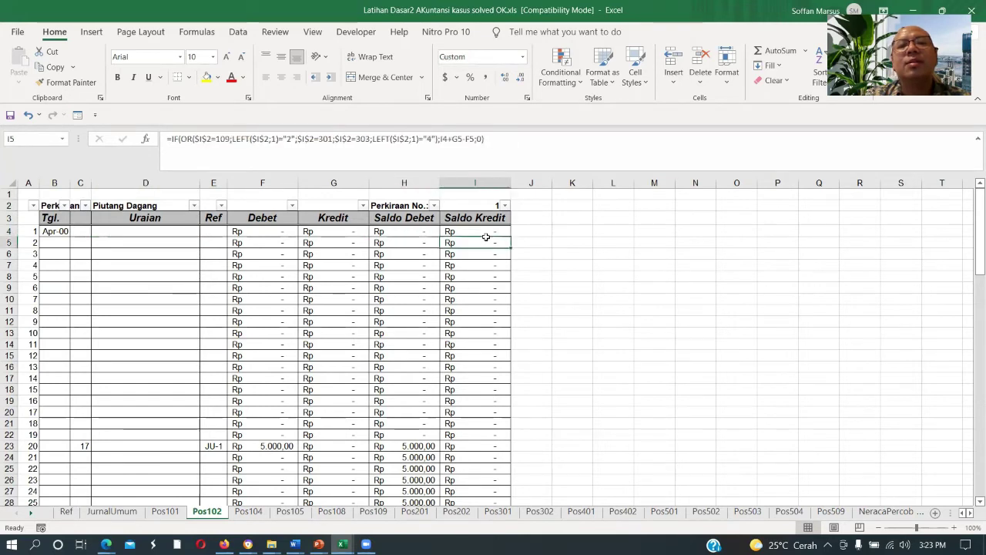
key("Left")
key("Down")
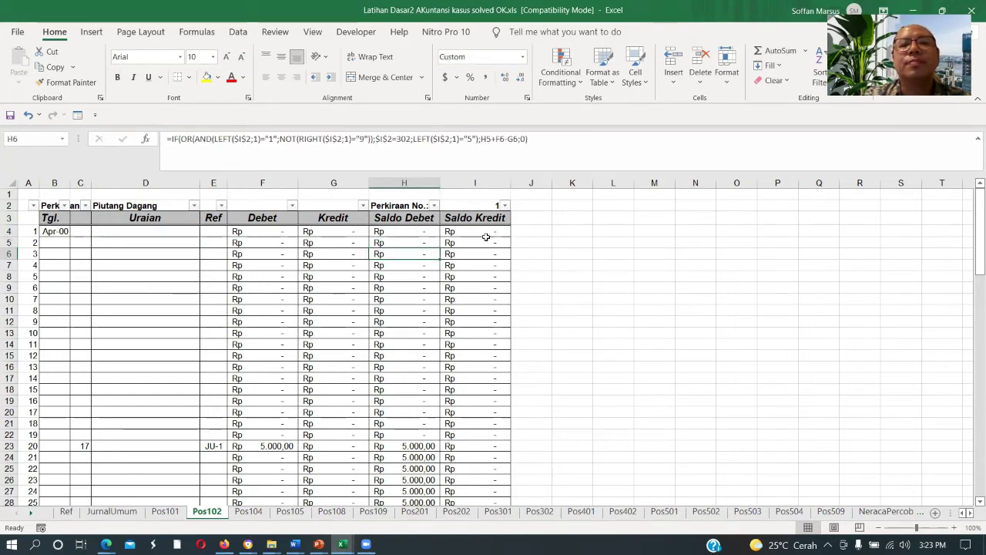
key("Down")
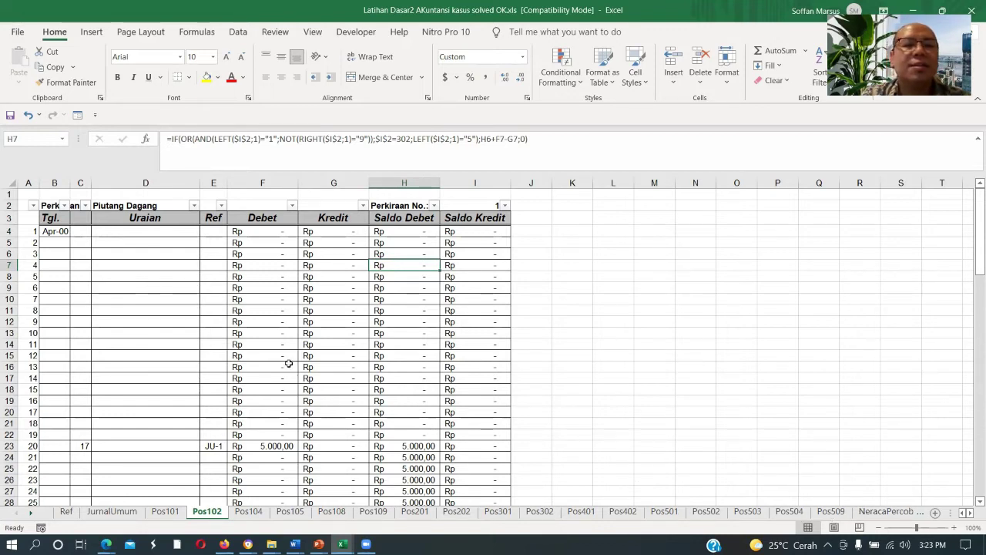
Look through the ledger sheets from Pos104 to Pos301 in order
left_click(259, 513)
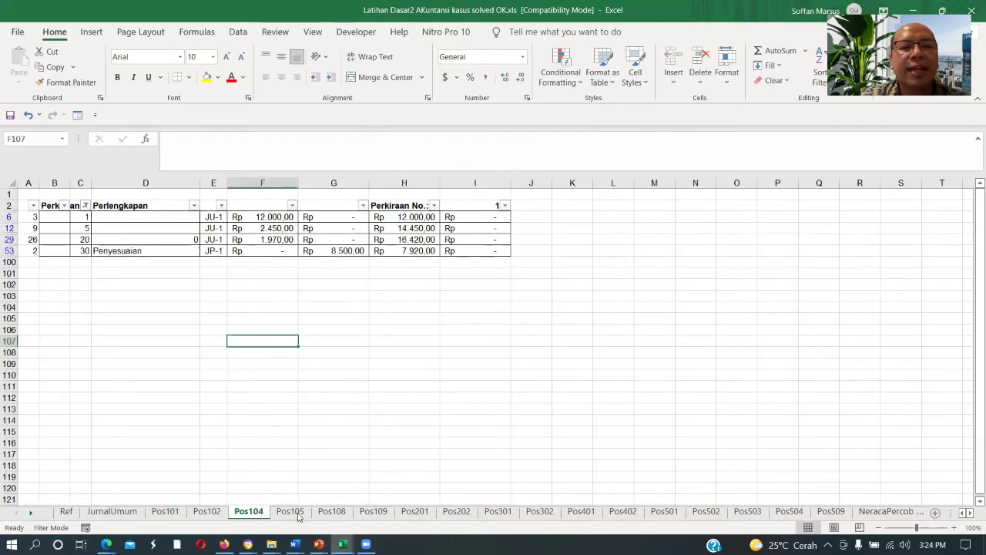
left_click(293, 512)
left_click(333, 512)
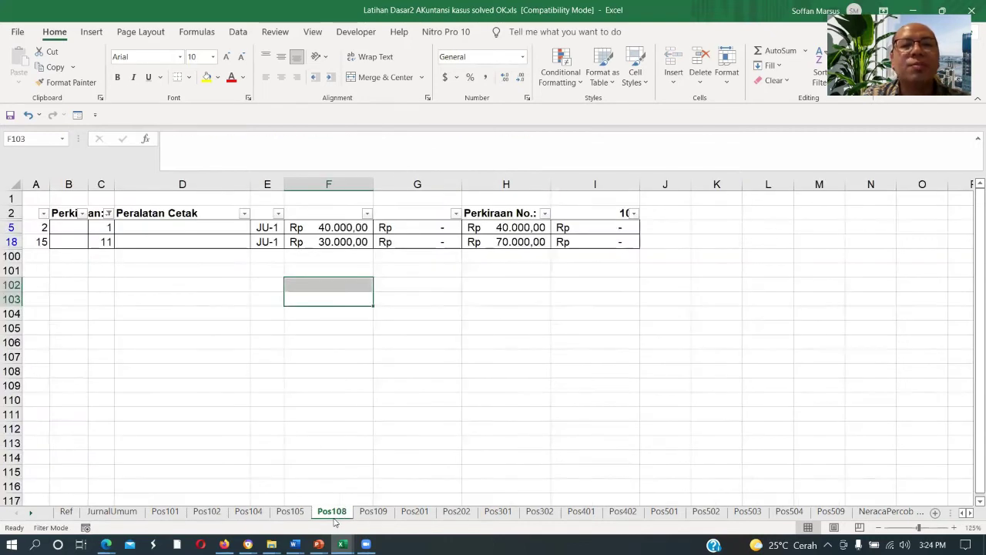
left_click(373, 513)
left_click(415, 512)
left_click(456, 512)
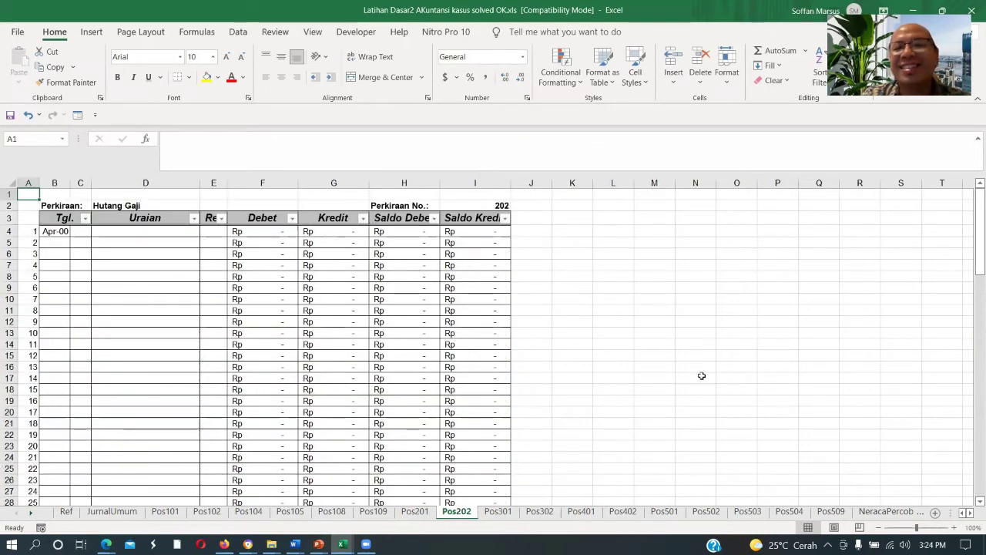
left_click(498, 512)
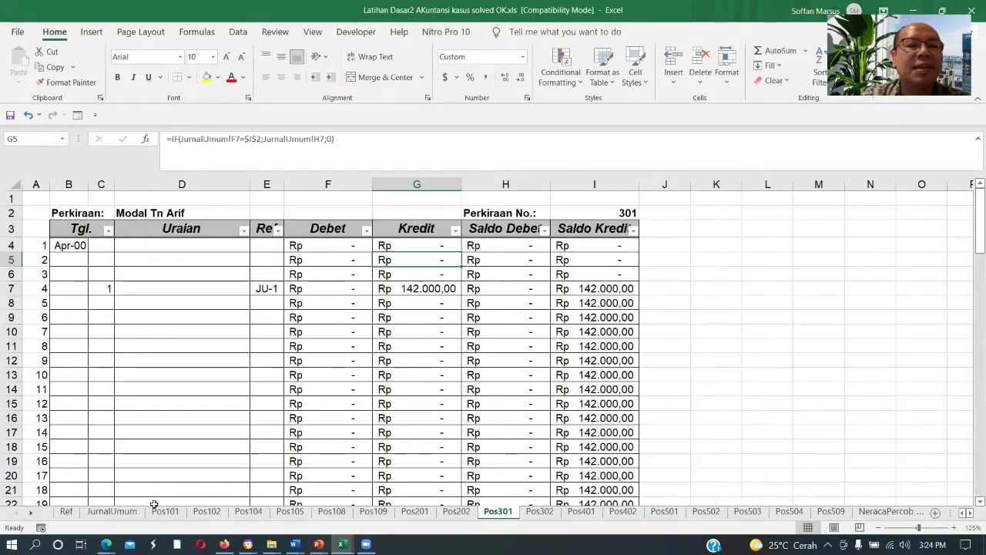
Look over the names of the remaining sheets, from Pos401 through NrcPercobaanStlhPenutupan
left_click(31, 514)
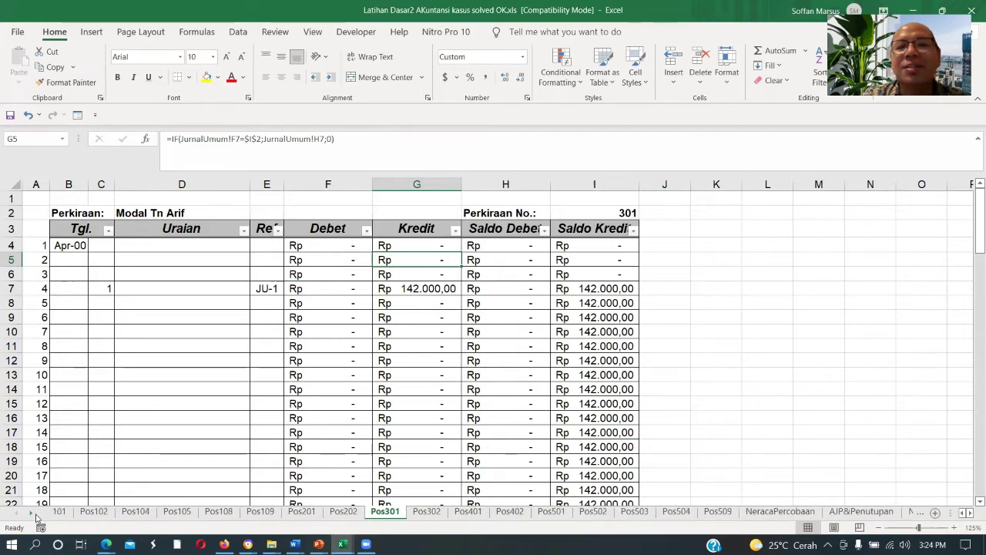
left_click(31, 513)
left_click(32, 513)
left_click(32, 513)
left_click(31, 513)
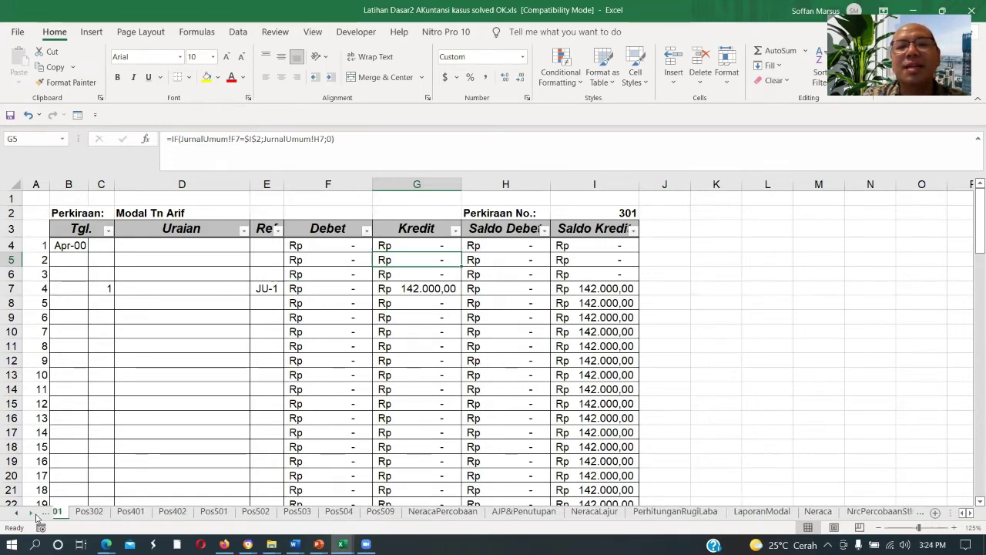
left_click(36, 517)
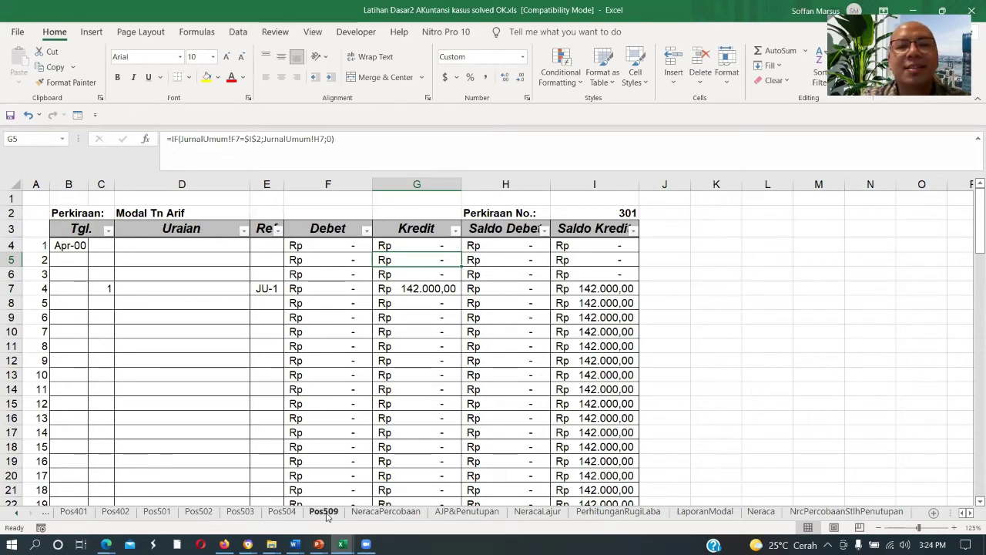
Open the NeracaPercobaan sheet and examine the account-name lookup formulas in its Nama Perkiraan column
left_click(371, 513)
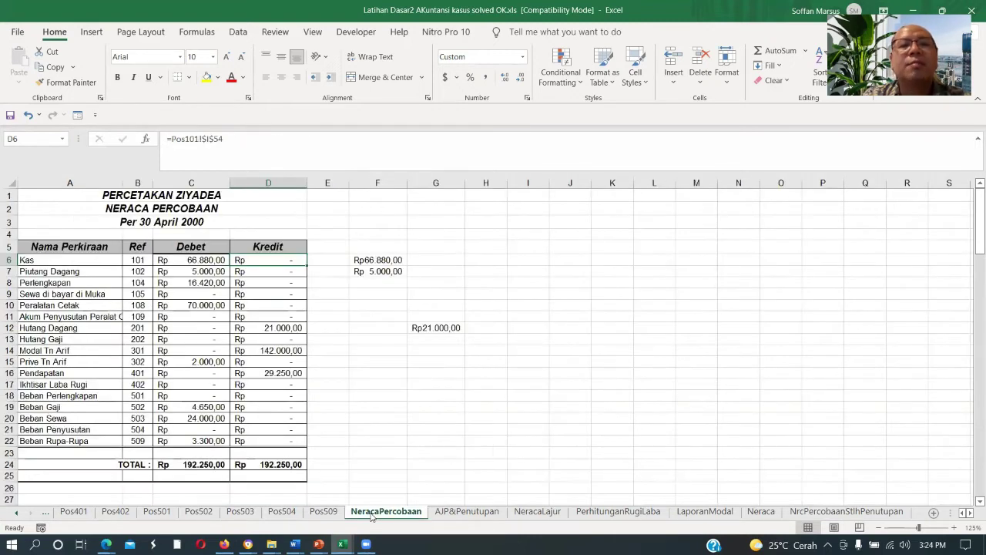
left_click(69, 268)
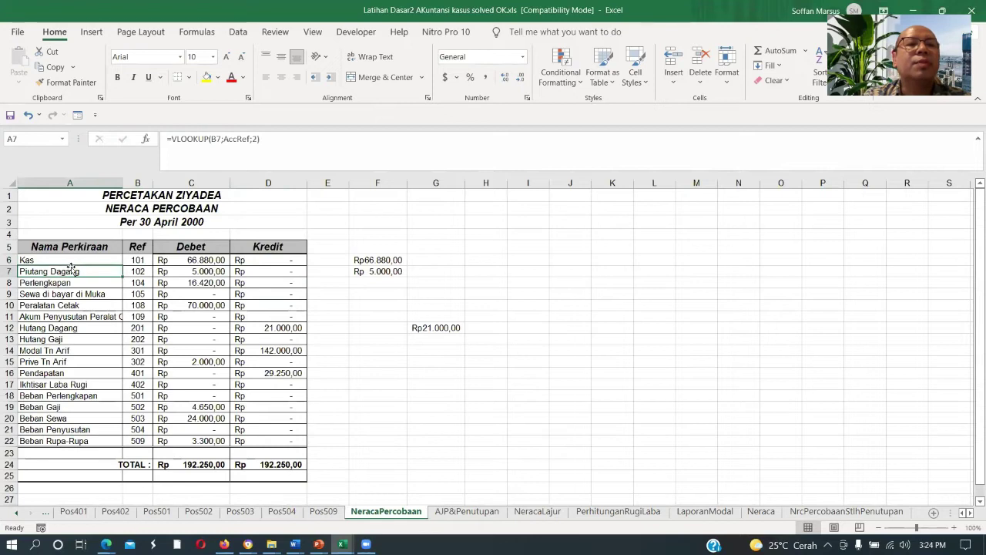
right_click(65, 263)
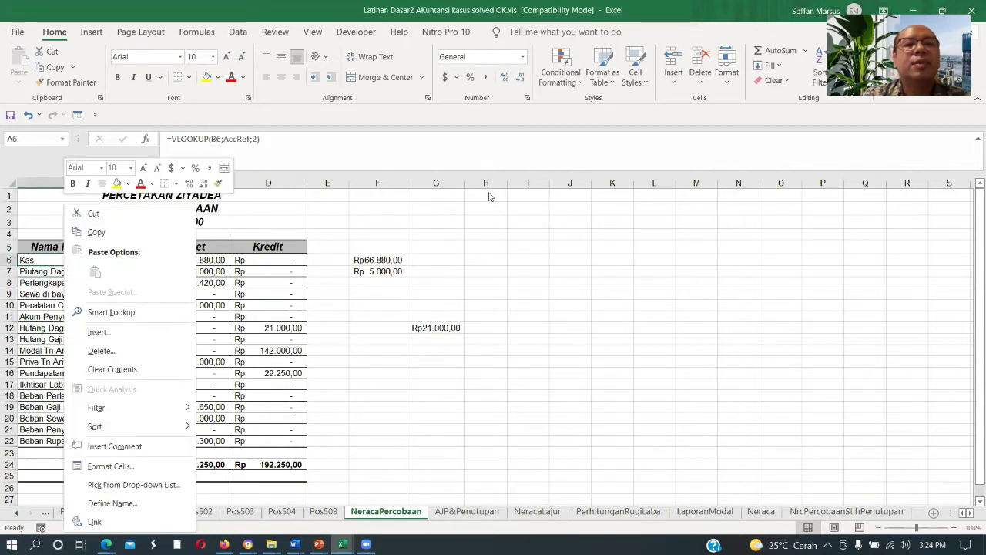
key("Escape")
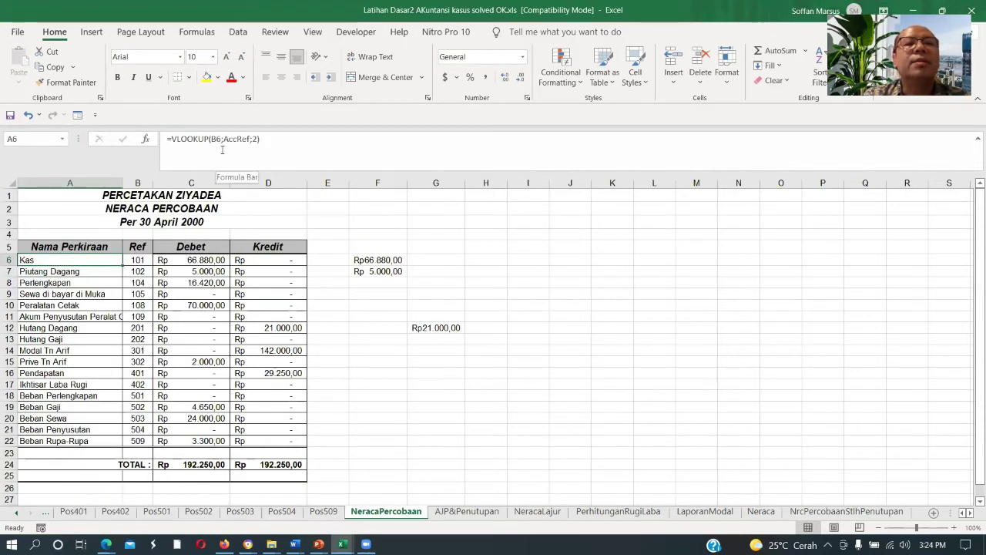
Examine the Ref column formulas of NeracaPercobaan from the Kas row down, and compare them with the Kas name lookup
left_click(142, 259)
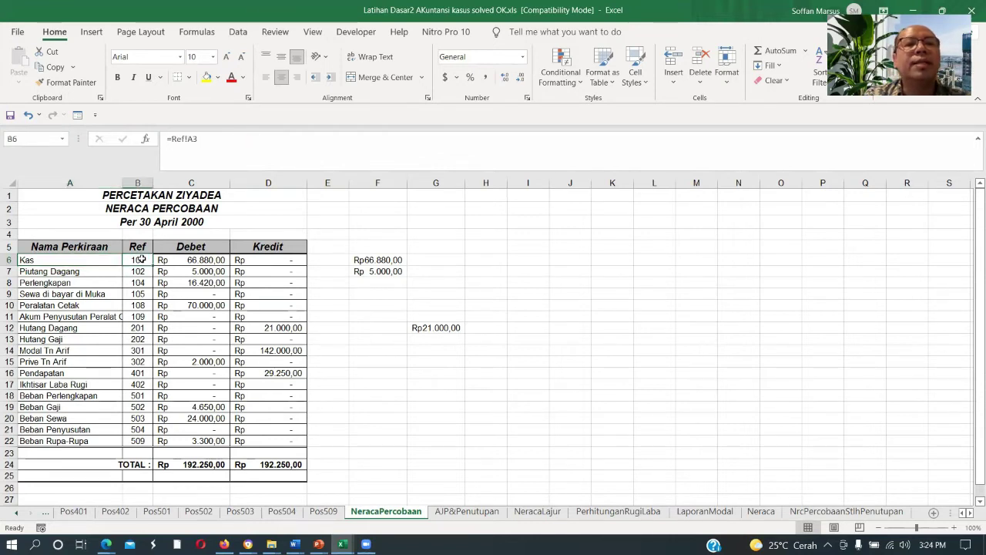
key("Down")
key("Down")
key("Down")
key("Down")
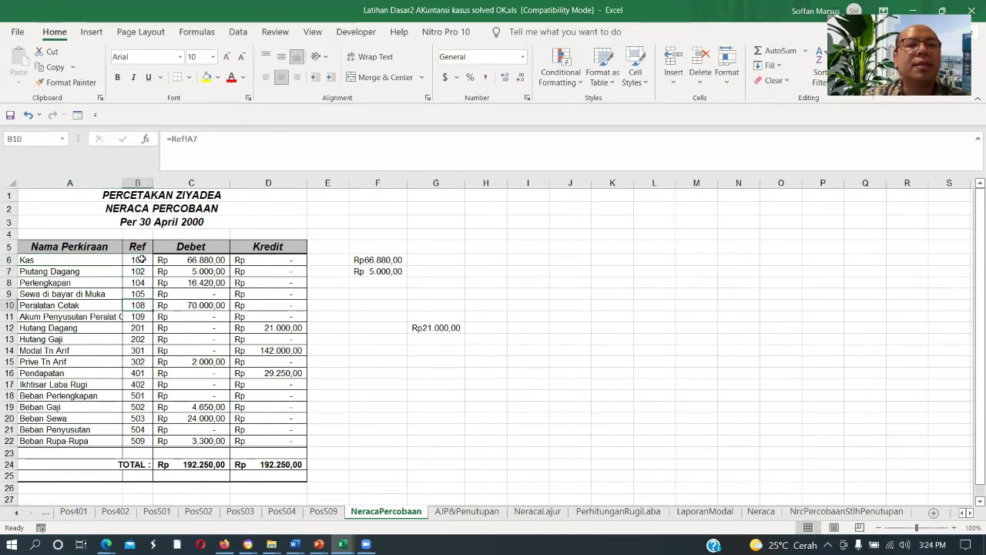
key("Up")
key("Up")
key("Up")
key("Up")
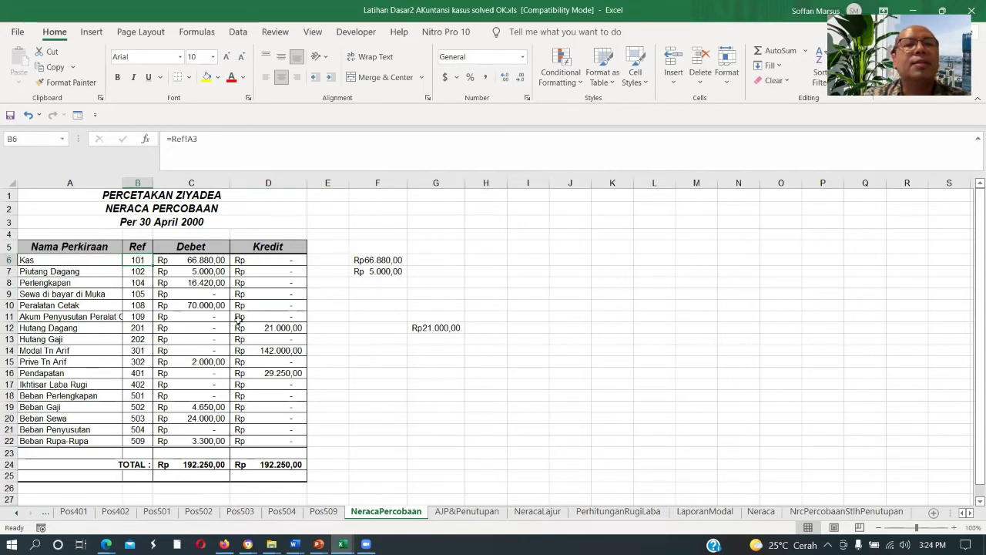
key("Down")
key("Down")
key("Down")
key("Down")
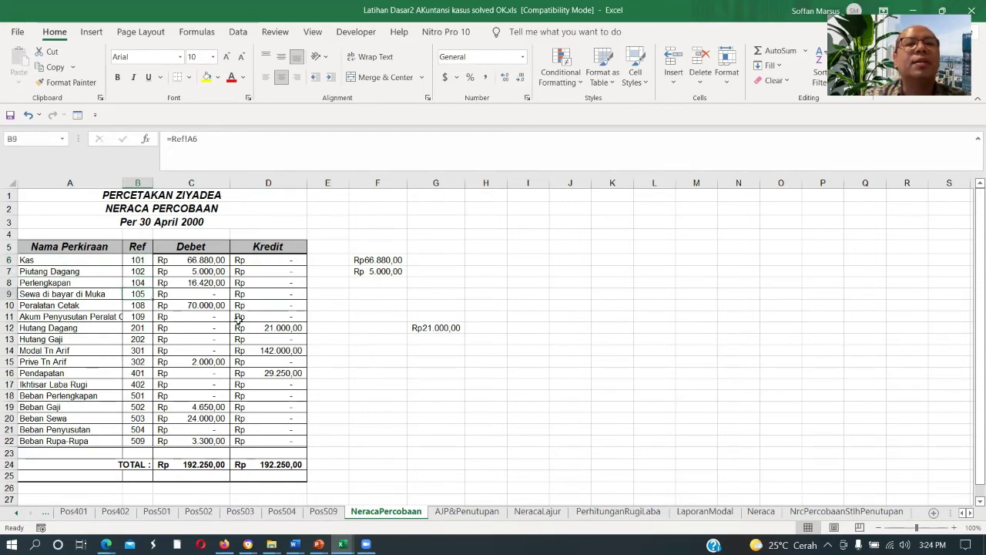
key("Up")
key("Up")
key("Up")
key("Up")
key("Left")
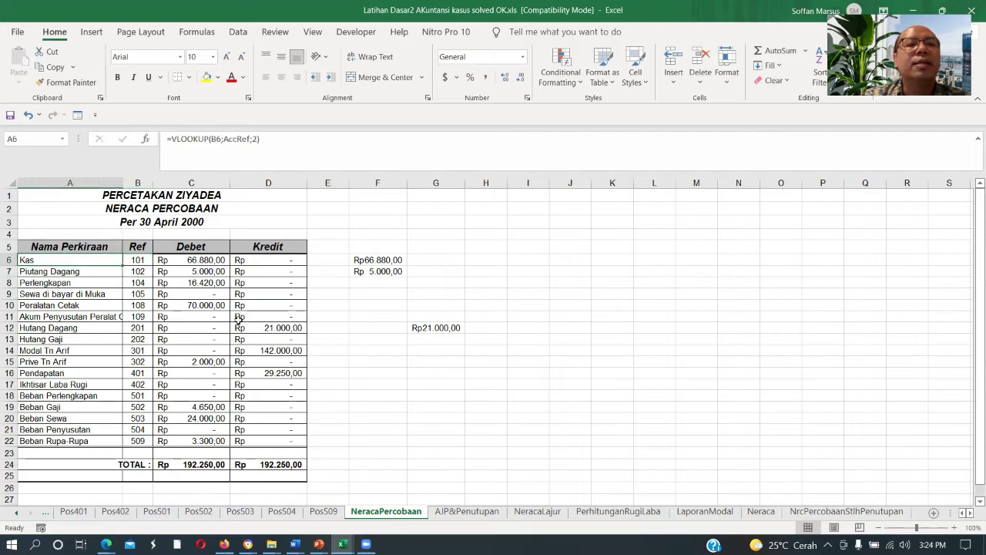
Examine the formulas across the Kas row and the first Debet cells of NeracaPercobaan
key("Right")
key("Right")
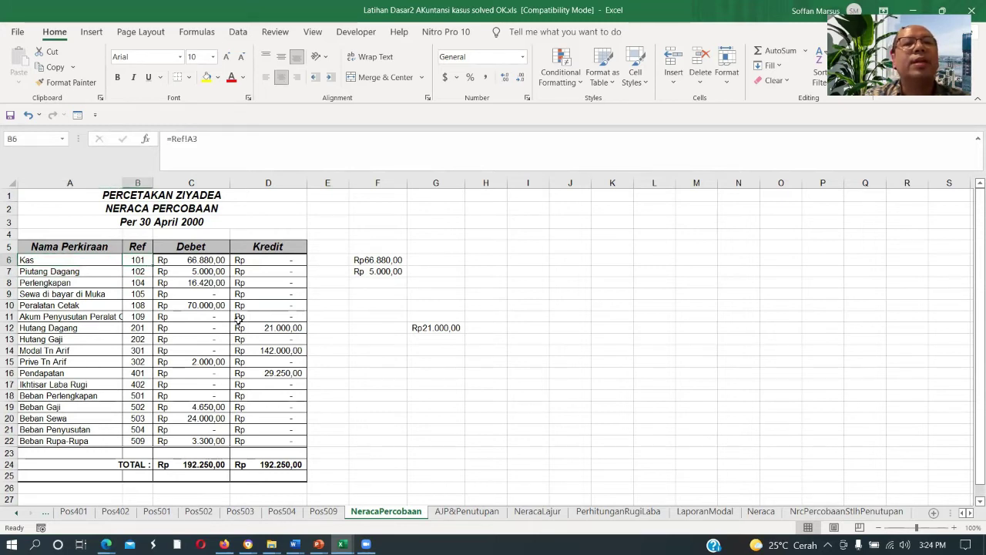
key("Right")
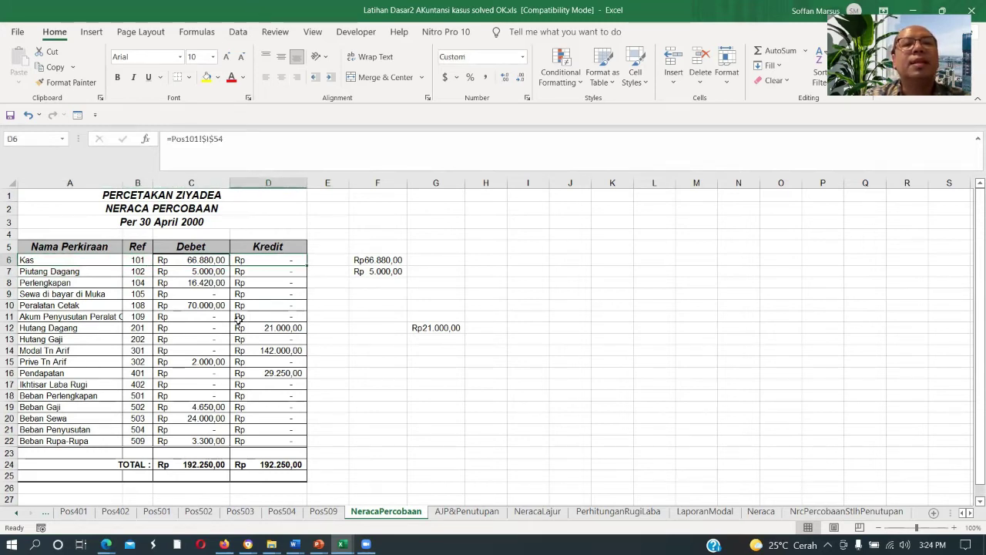
key("Left")
key("Down")
key("Down")
key("Down")
key("Down")
key("Down")
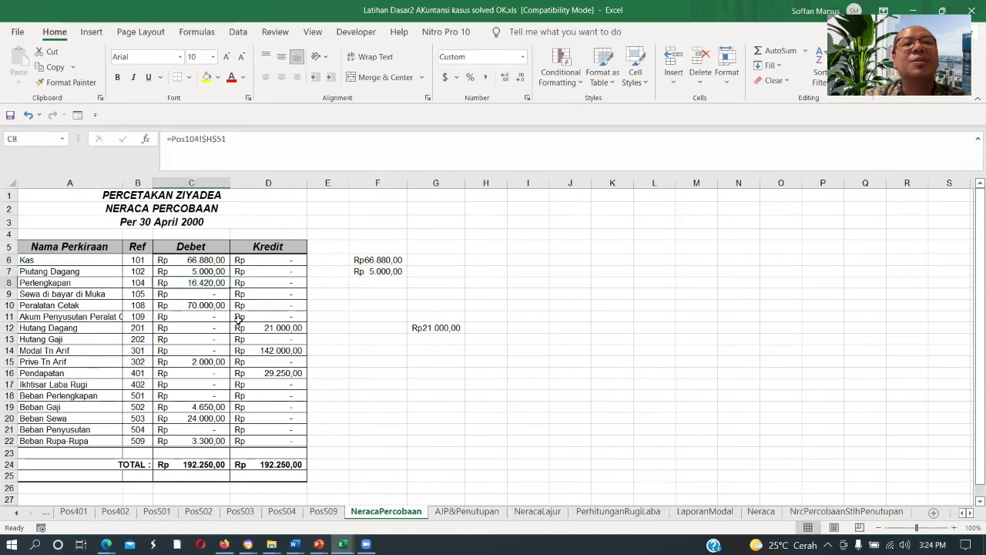
key("Up")
key("Up")
key("Up")
key("Up")
key("Up")
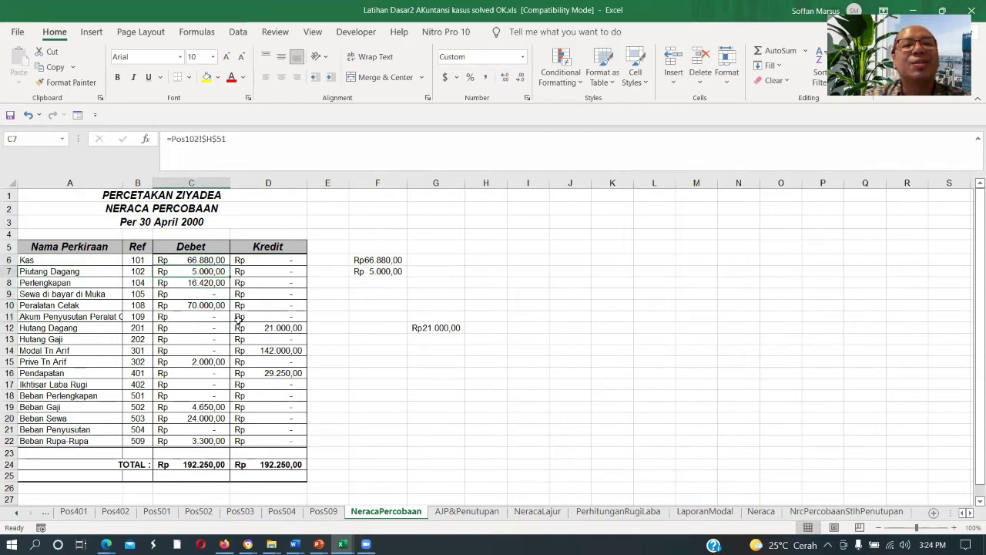
Examine the Debet column's ledger-balance references in NeracaPercobaan down through the Beban accounts and back up
key("Down")
key("Down")
key("Down")
key("Down")
key("Down")
key("Down")
key("Down")
key("Down")
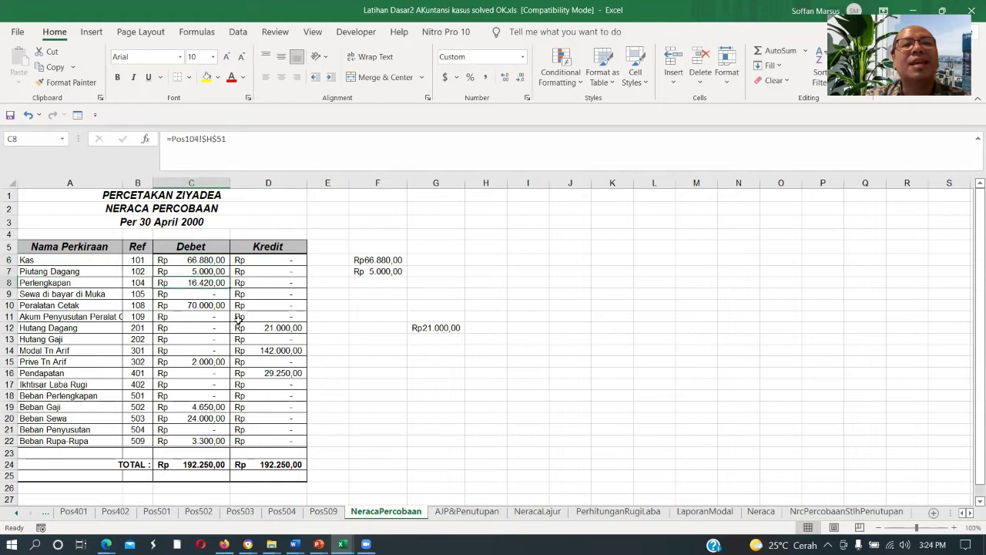
key("Down")
key("Down")
key("Down")
key("Down")
key("Down")
key("Down")
key("Down")
key("Down")
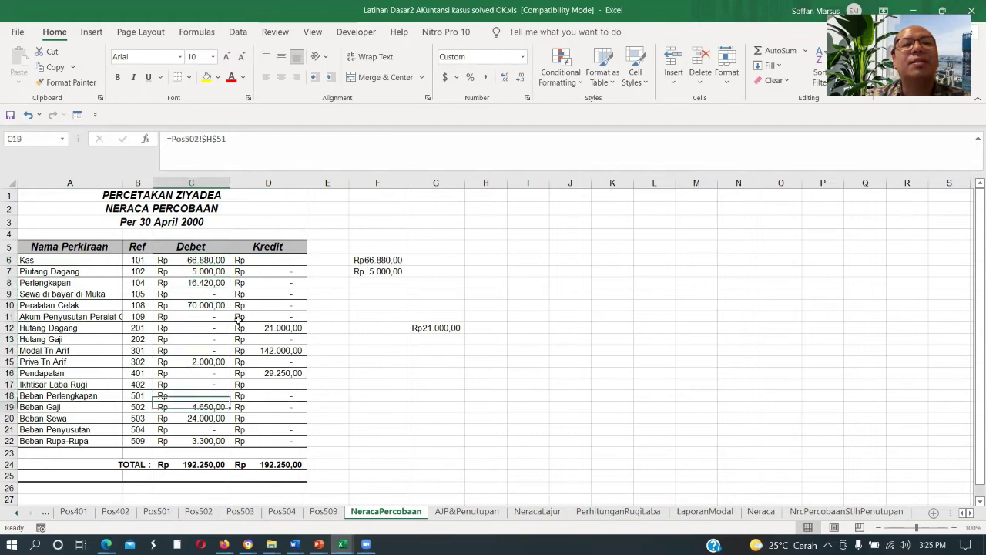
key("Up")
key("Up")
key("Up")
key("Up")
key("Up")
key("Up")
key("Up")
key("Up")
key("Up")
key("Up")
key("Up")
key("Up")
key("Up")
key("Up")
key("Up")
key("Up")
key("Up")
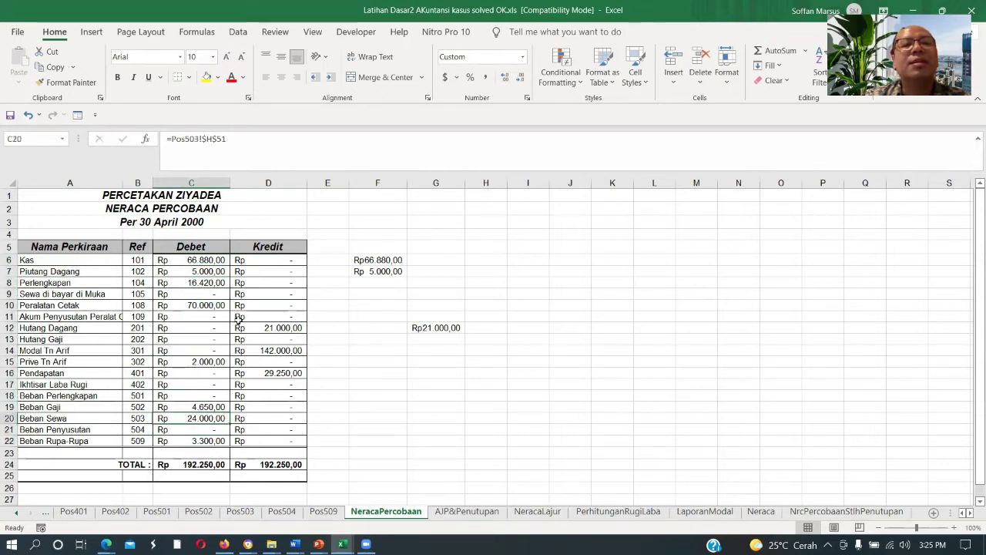
Examine the Kredit column's ledger-balance references in NeracaPercobaan down to the Akum Penyusutan row
key("Down")
key("Right")
key("Down")
key("Down")
key("Down")
key("Down")
key("Down")
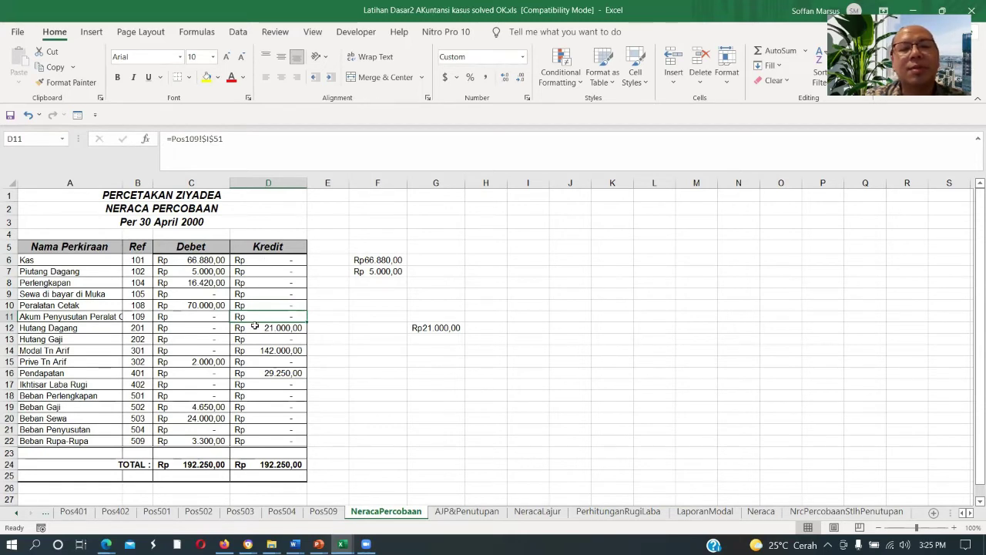
Compare the adjusting and closing entries in AJP&Penutupan with the NeracaLajur worksheet
left_click(467, 512)
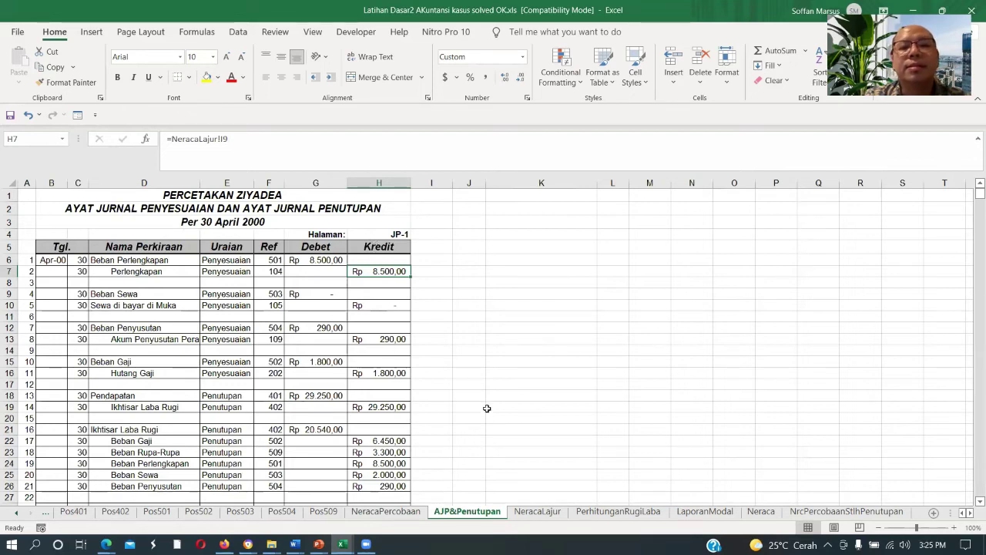
left_click(549, 512)
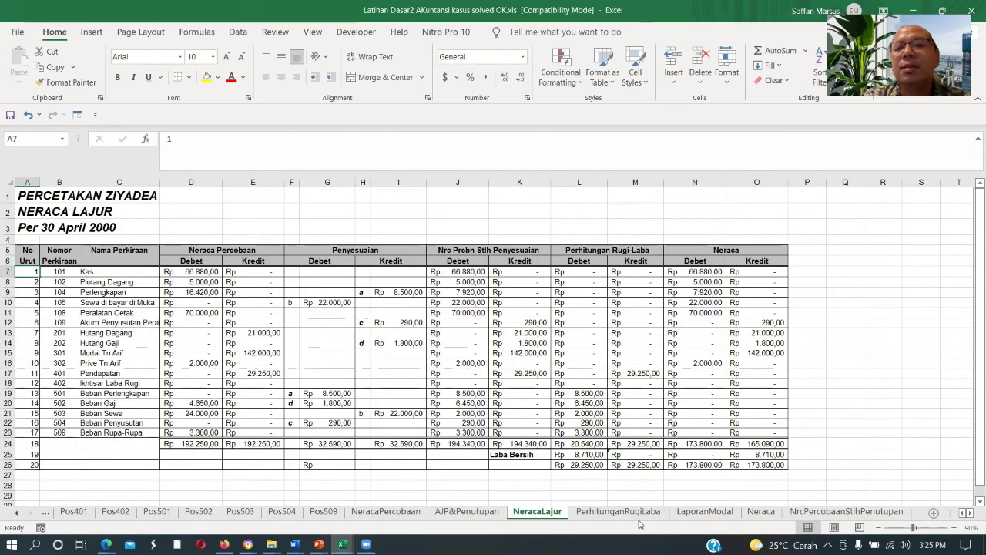
left_click(467, 512)
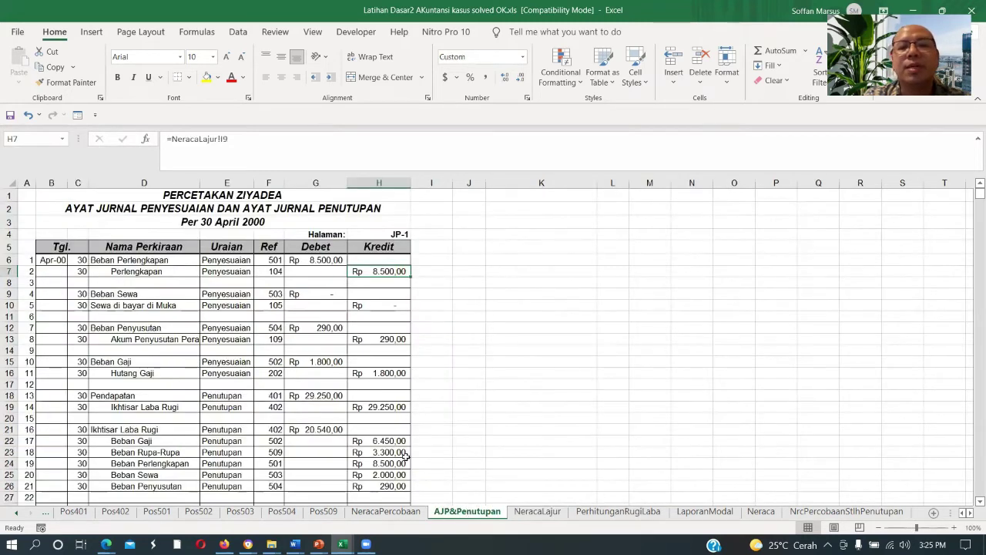
left_click(533, 512)
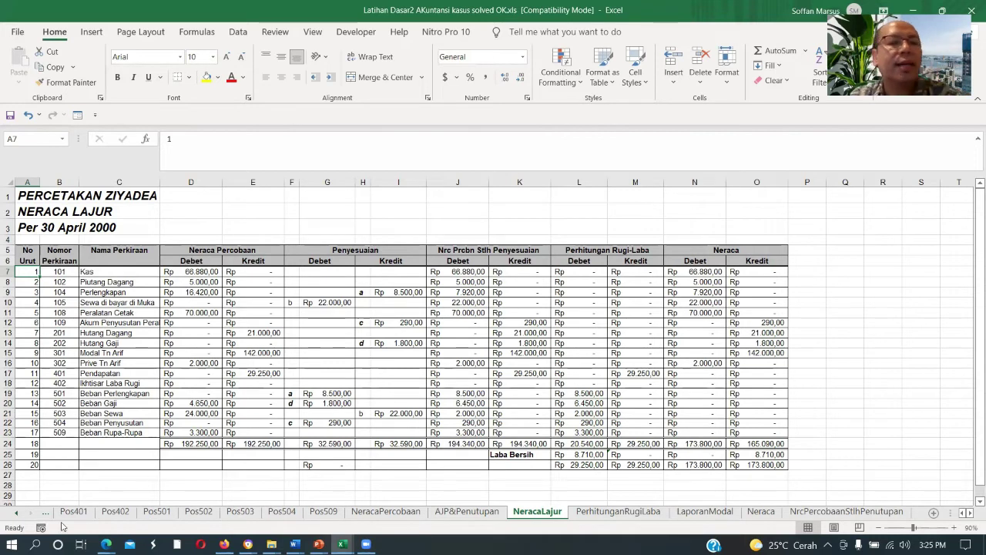
Return to the JurnalUmum sheet and examine the Nama Perkiraan formulas in both filled and blank rows
left_click(17, 513)
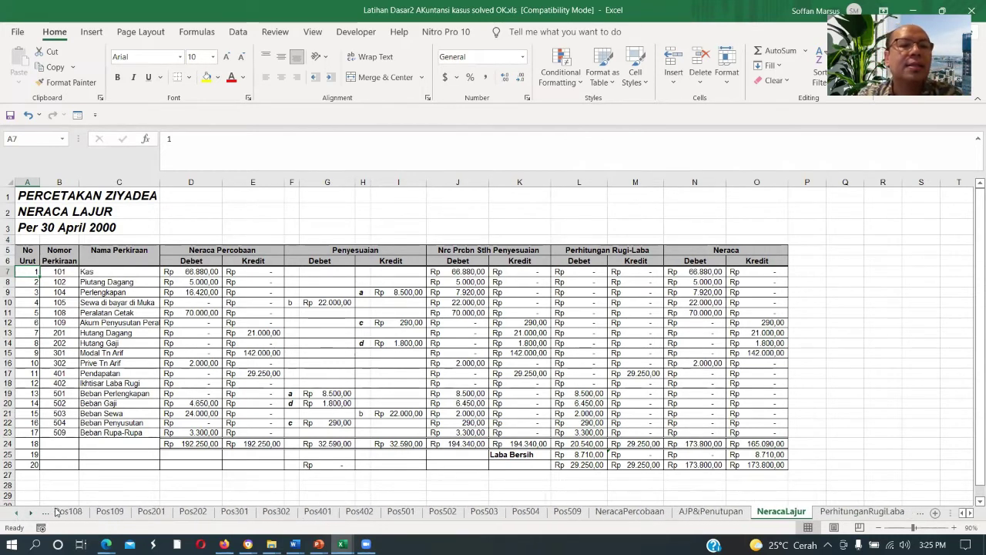
left_click(17, 513)
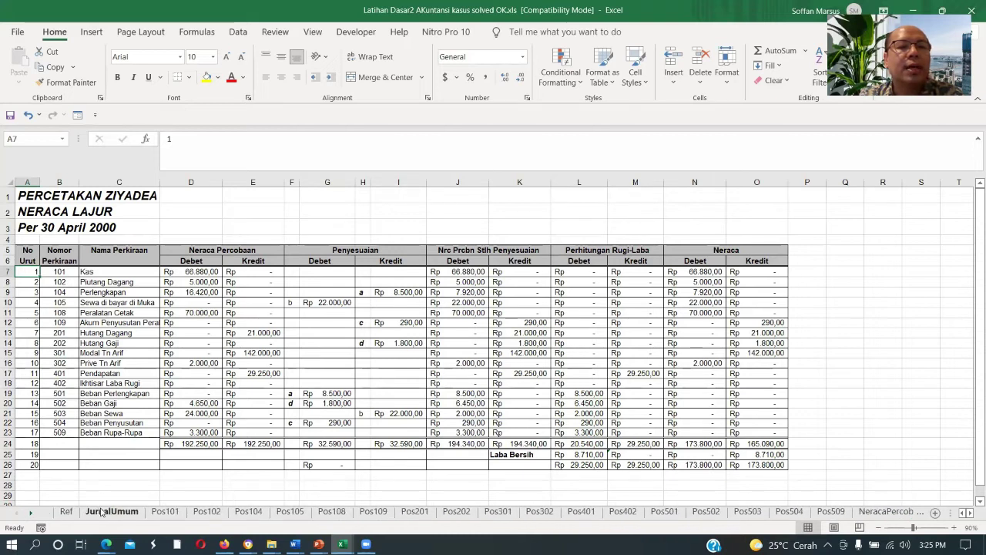
left_click(111, 511)
left_click(111, 245)
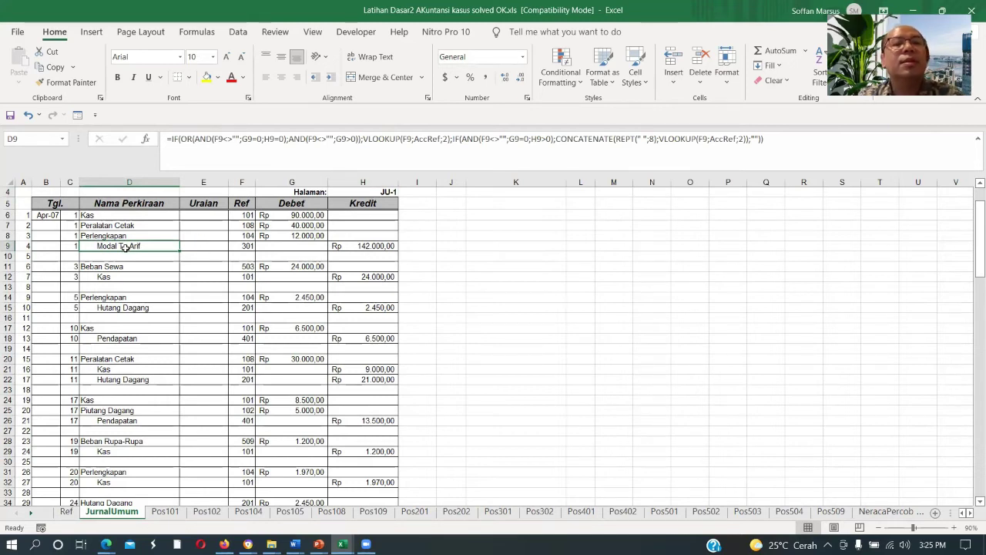
left_click(133, 284)
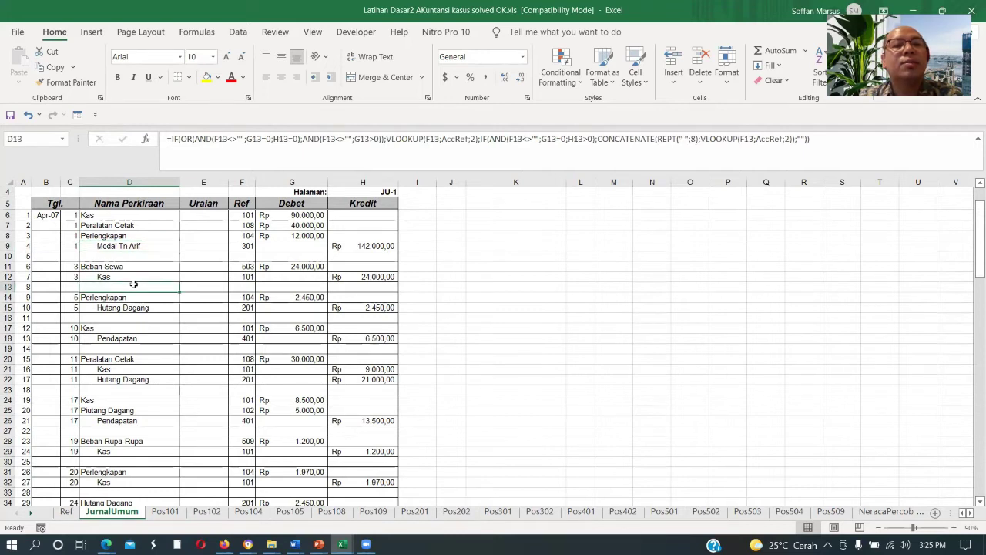
left_click(110, 244)
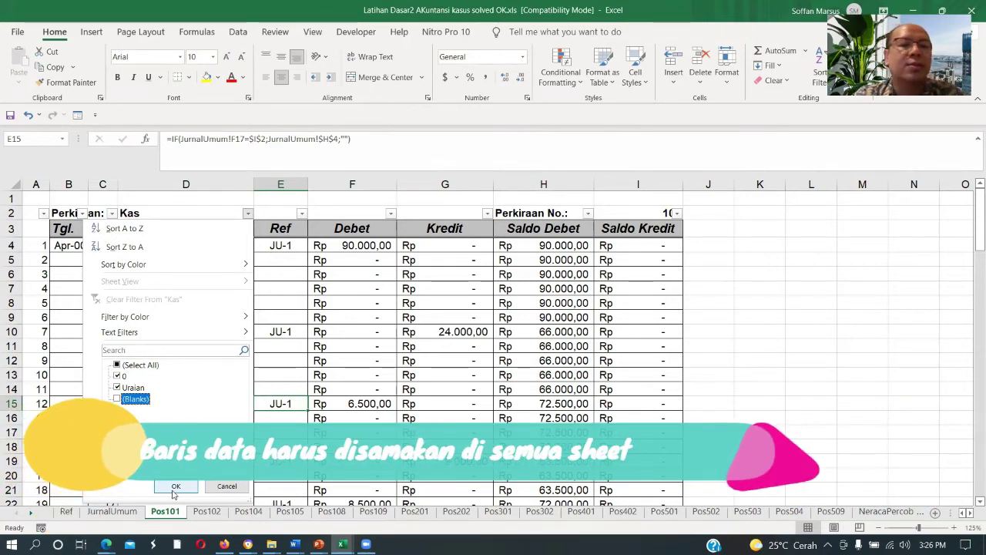
Filter out the blank rows by column D of Pos101, and open the Pos102 ledger
left_click(175, 486)
key("ctrl+Page_Down")
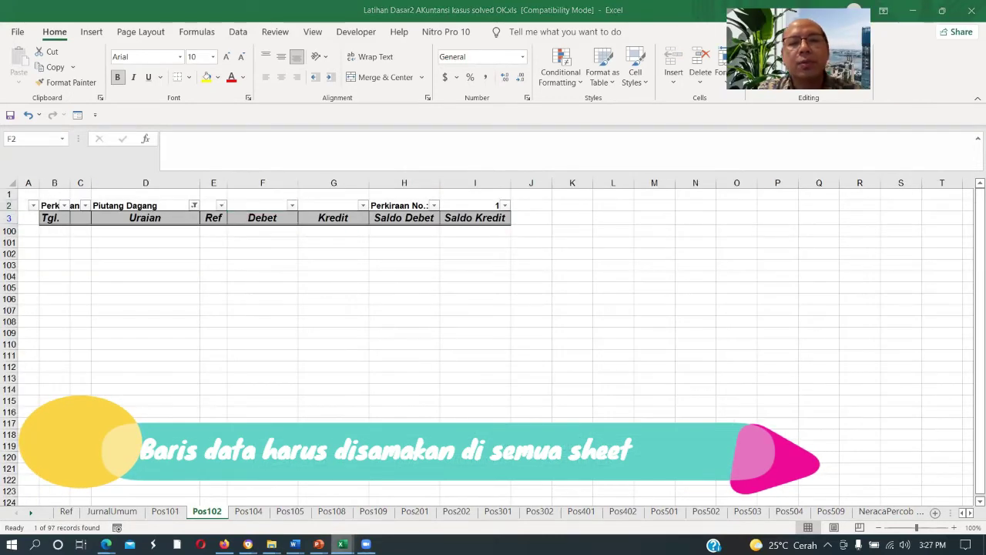
Switch to the workbook Aplikasi Akuntansi dengan Excel Bahan.xlsx and look over the Saldo Awal entries in its Jurnal sheet
mouse_move(342, 544)
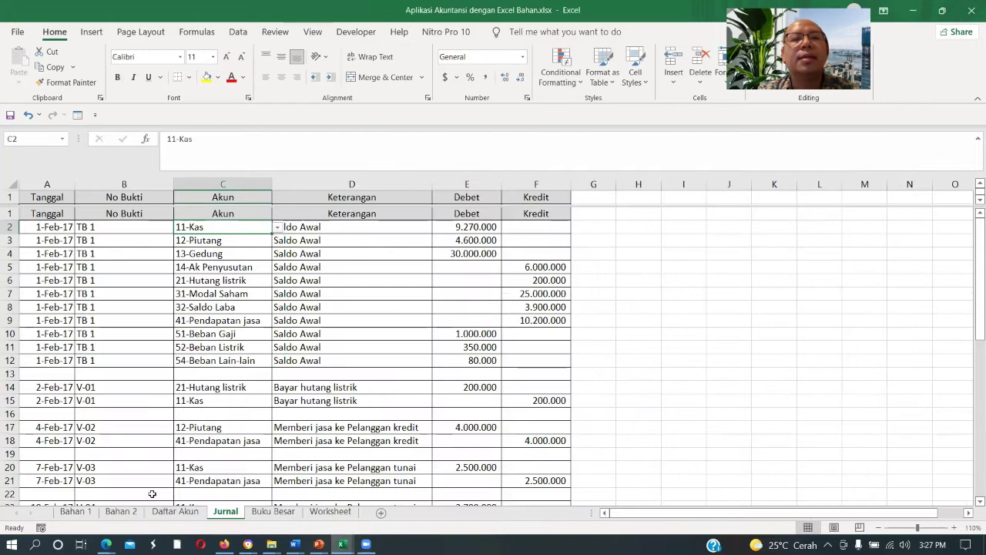
left_click(306, 377)
key("Home")
key("Up")
key("Up")
key("Up")
key("Up")
key("Up")
key("Up")
key("Up")
key("Up")
key("Up")
key("Up")
key("Up")
key("Up")
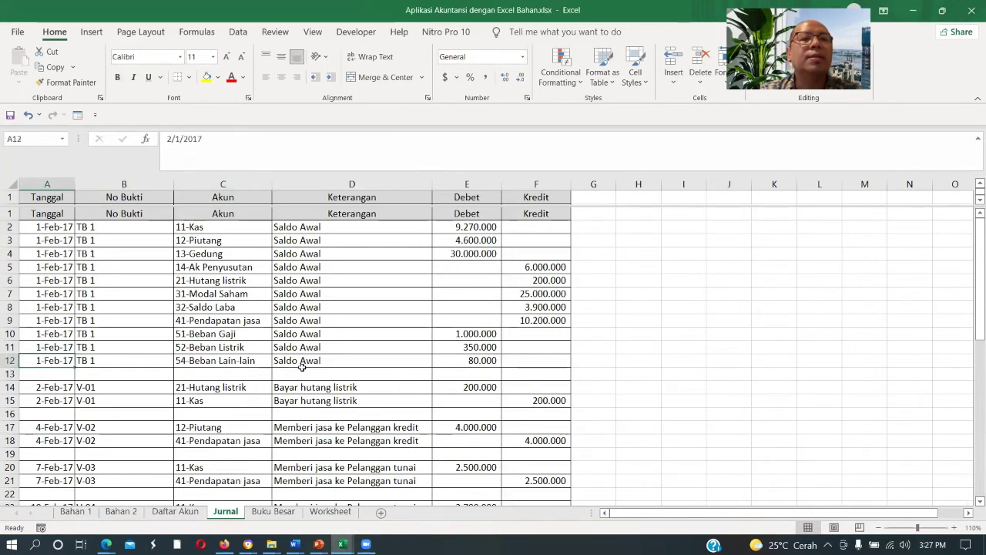
Open the Daftar Akun sheet and examine how the Nomor_dan_Nama_Akun formulas join each account's number and name
key("ctrl+Page_Up")
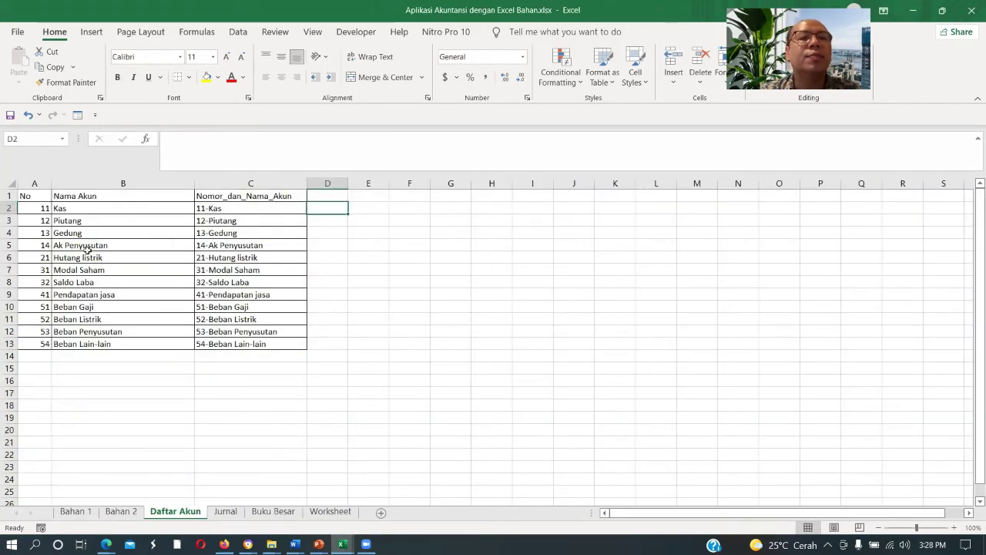
left_click(35, 208)
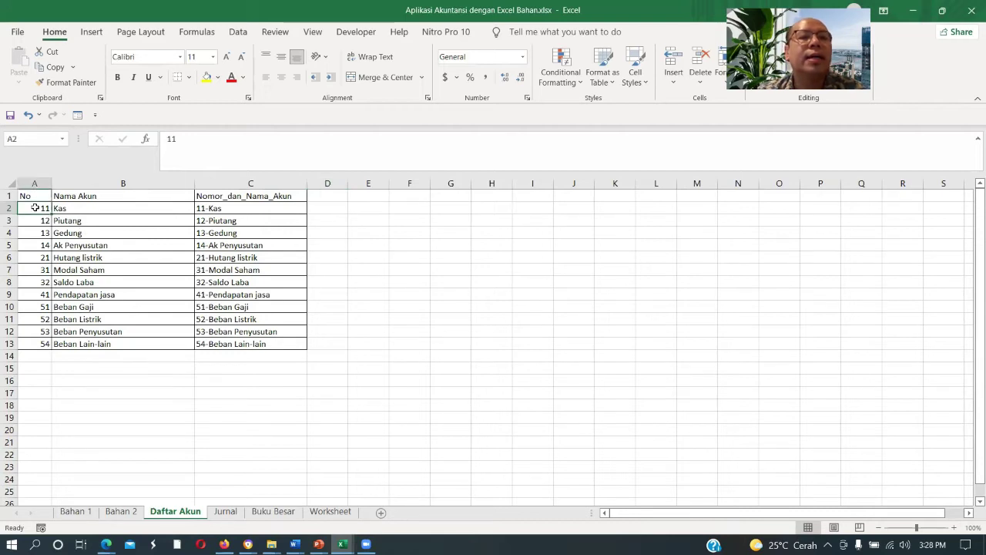
left_click(96, 209)
left_click(232, 209)
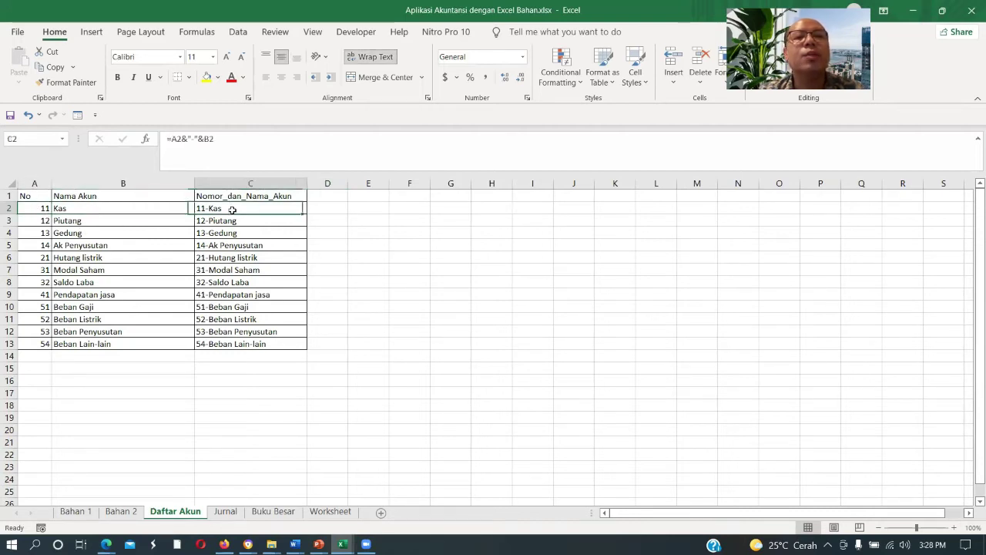
left_click(292, 223)
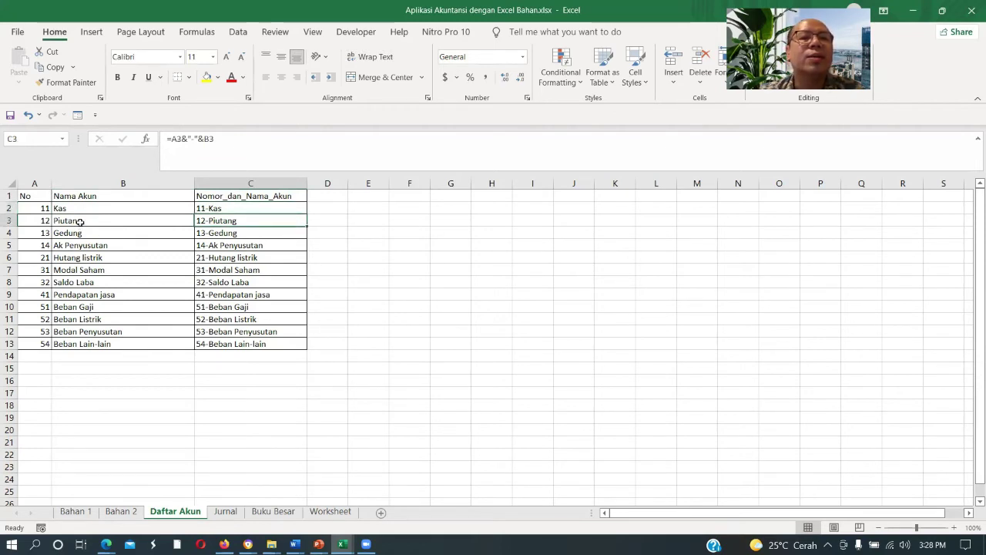
left_click(239, 213)
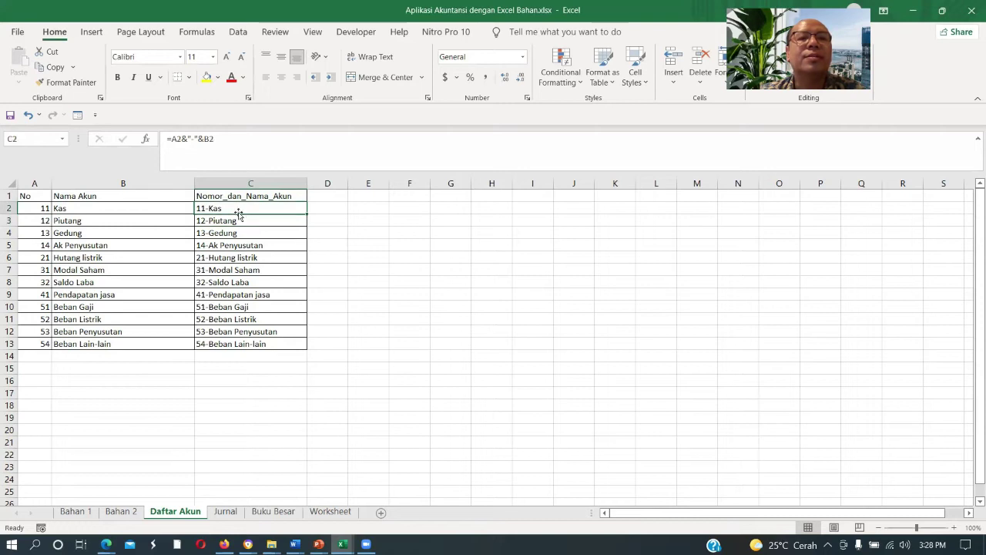
left_click(237, 221)
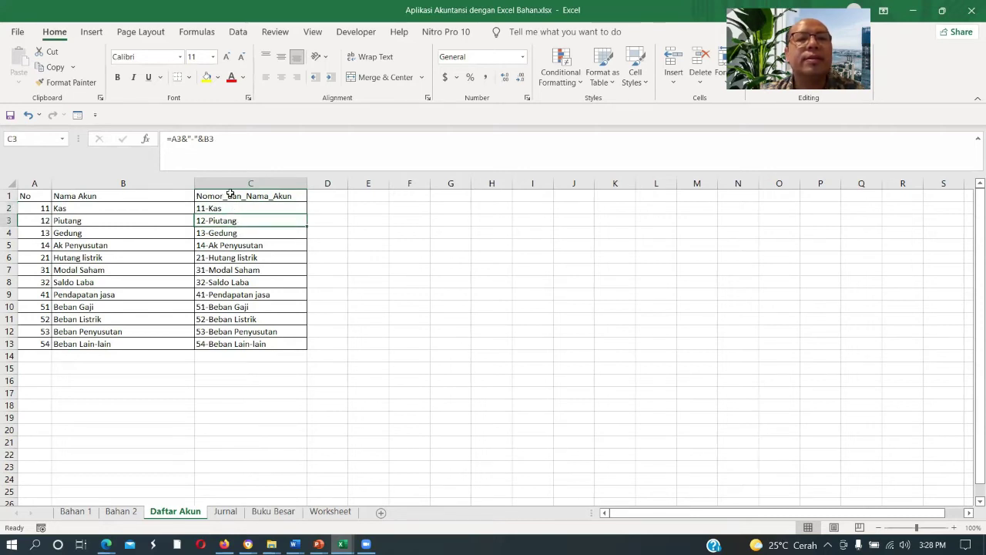
Inspect the joining operator in the 12-Piutang formula, and compare the formulas further down the Nomor_dan_Nama_Akun column
left_click_drag(181, 138, 188, 139)
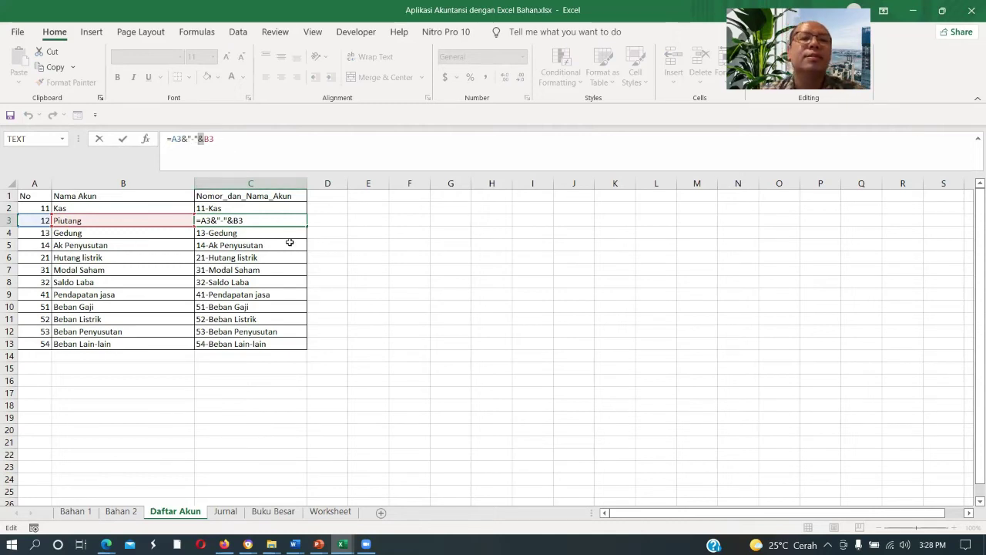
key("Return")
left_click(256, 244)
left_click(252, 290)
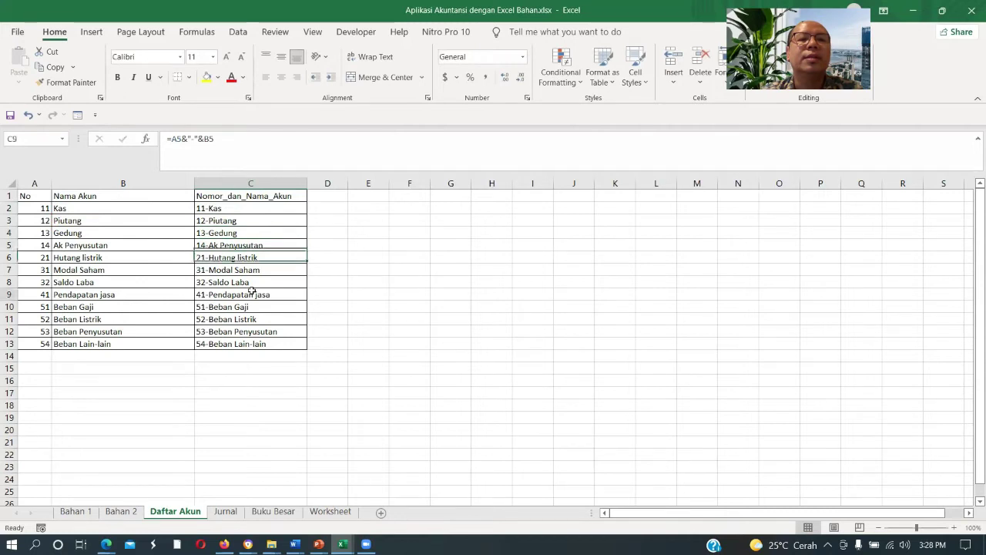
left_click(263, 329)
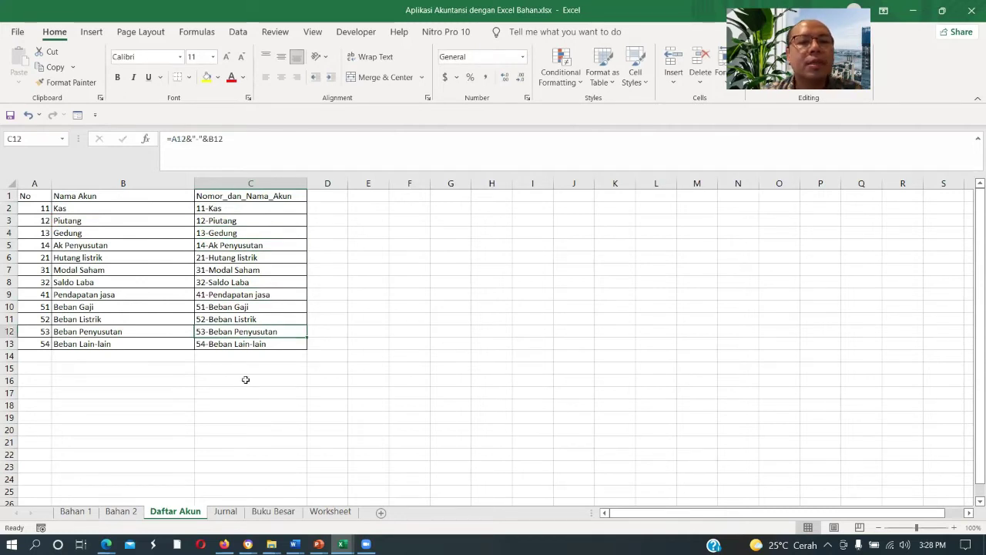
Open the Jurnal sheet and view the selectable accounts for the first Saldo Awal entry in C2
left_click(227, 512)
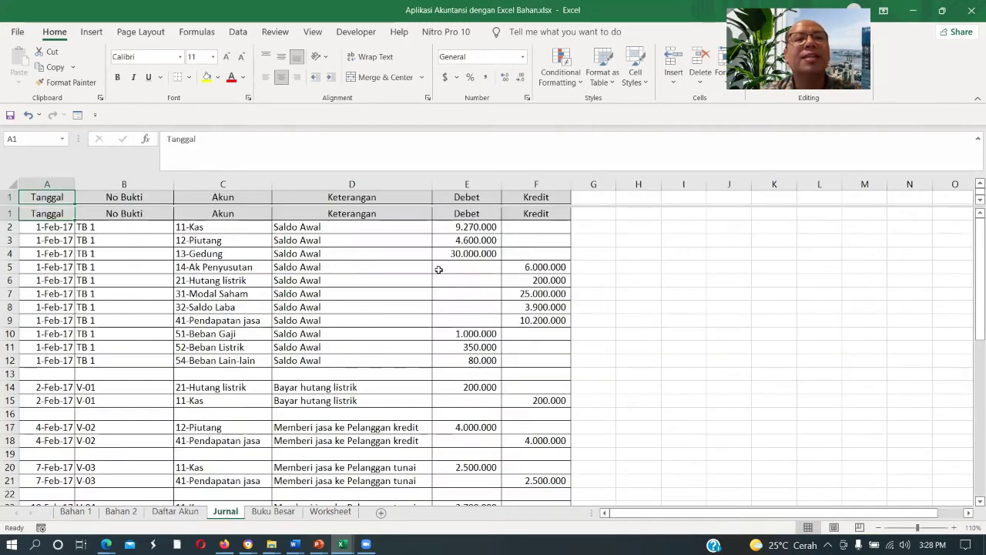
left_click(232, 226)
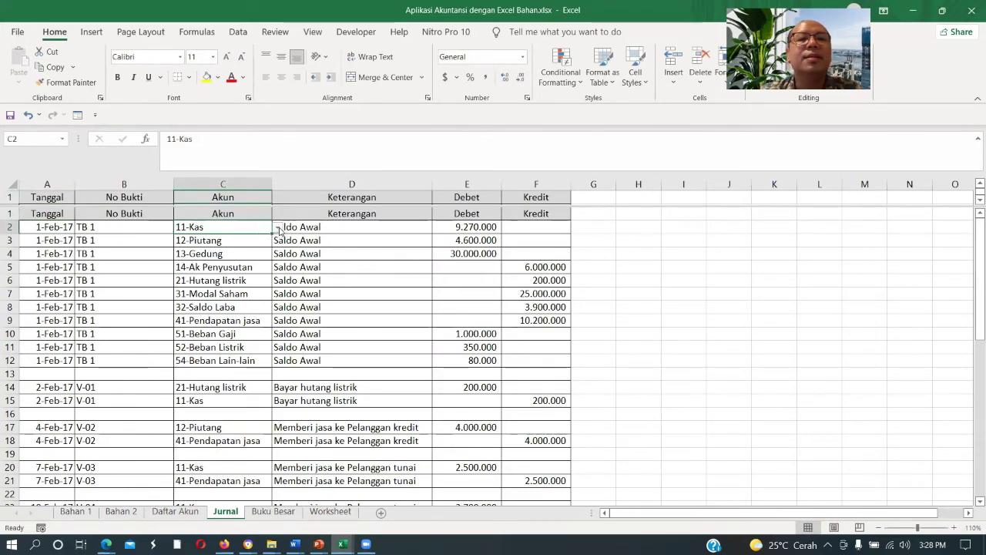
left_click(278, 229)
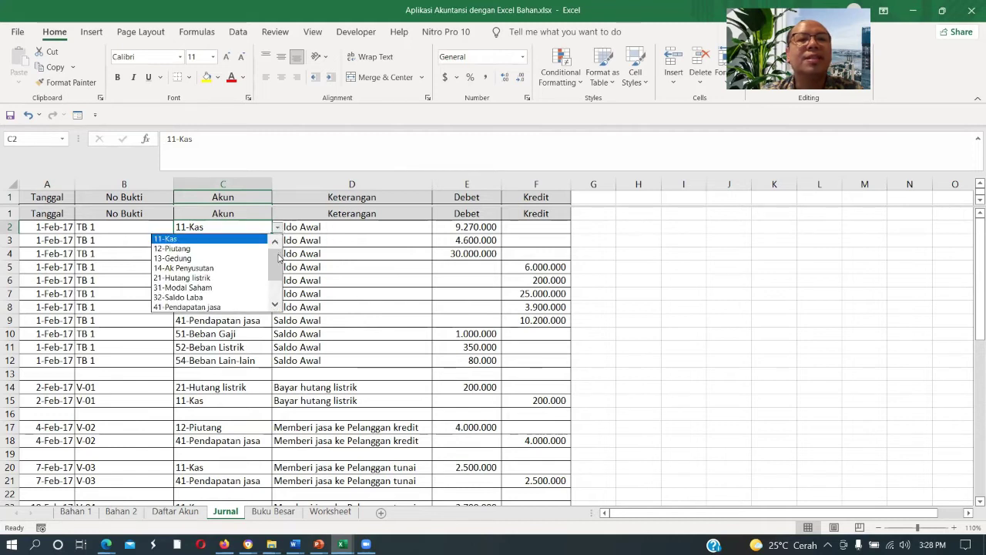
mouse_move(279, 259)
left_mouse_down()
mouse_move(272, 296)
mouse_move(270, 249)
left_mouse_up()
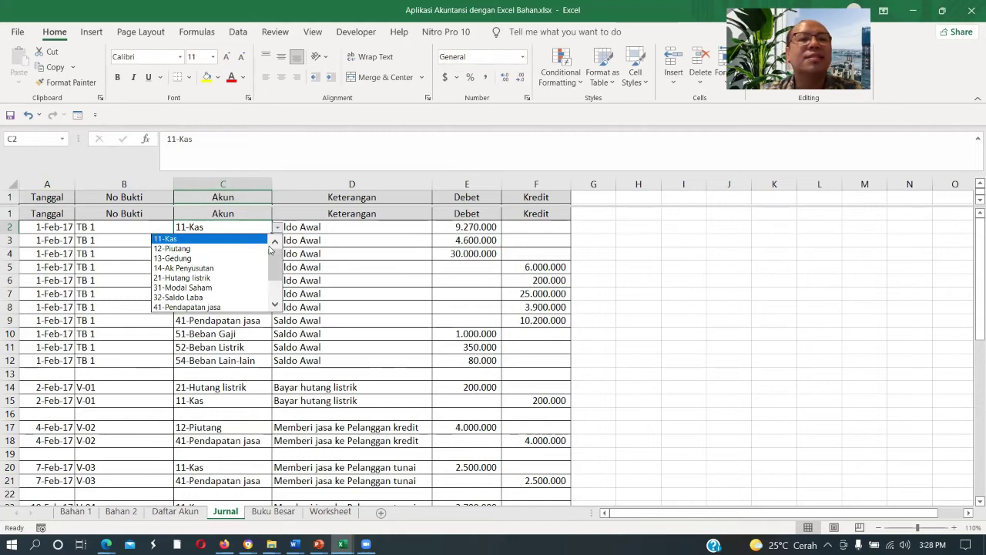
Try 12-Piutang as the account of the first Saldo Awal entry in C2
left_click(210, 249)
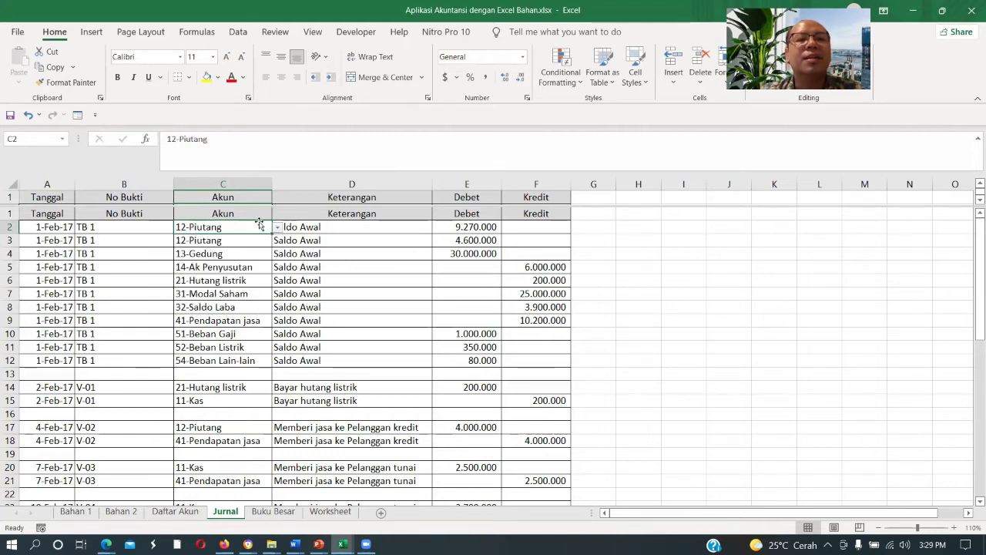
left_click(278, 228)
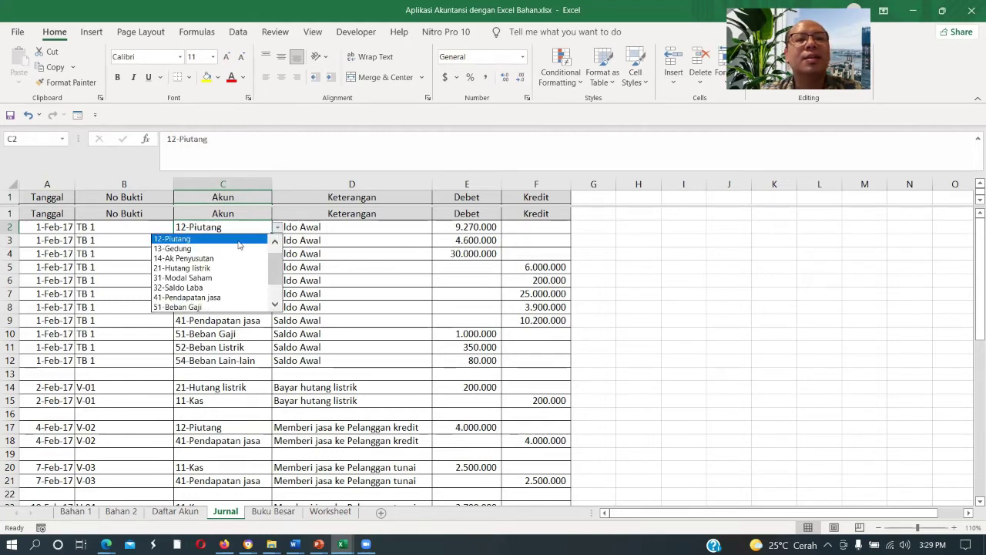
left_click(176, 239)
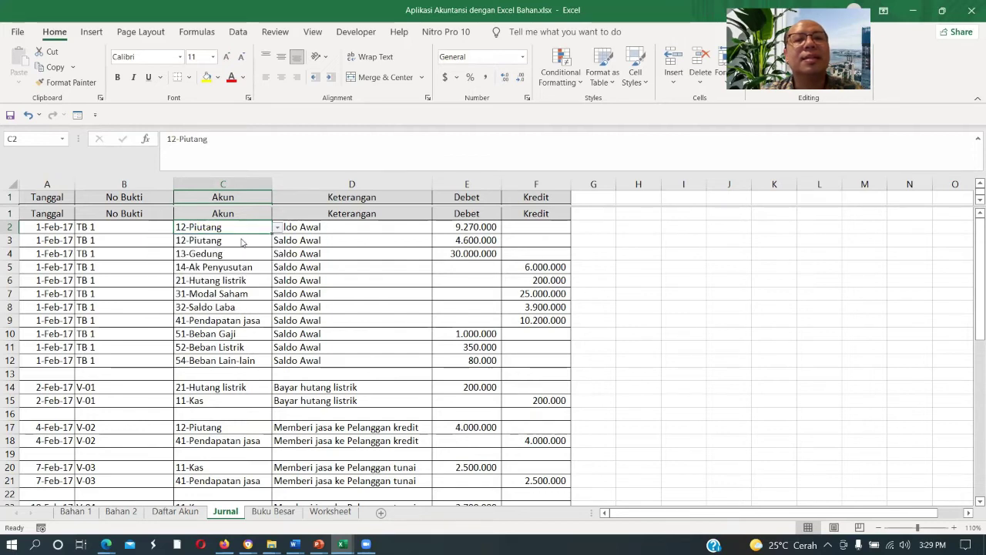
Review the Saldo Awal credit amounts in F5:F9 and the accounts from 14-Ak Penyusutan to 32-Saldo Laba
left_click(253, 362)
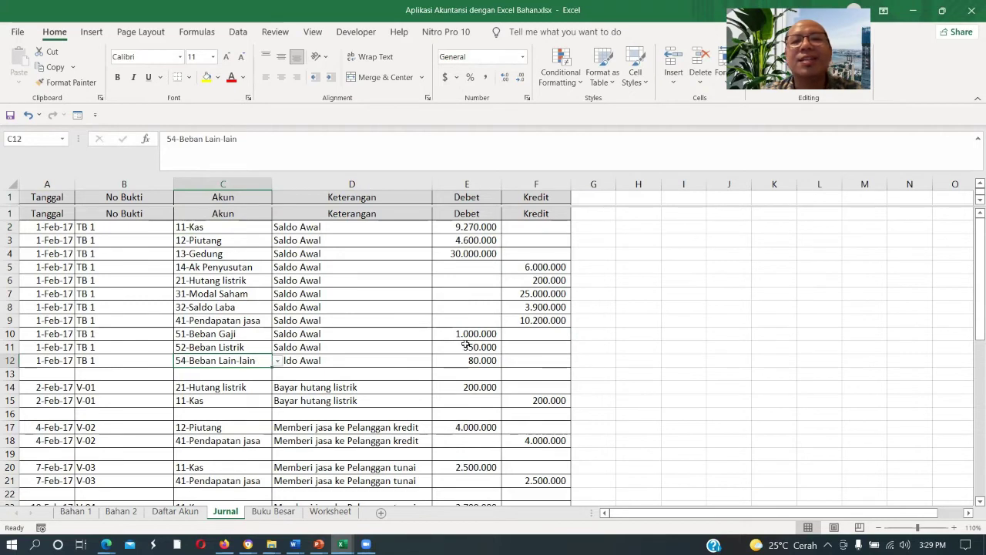
left_click_drag(538, 267, 577, 333)
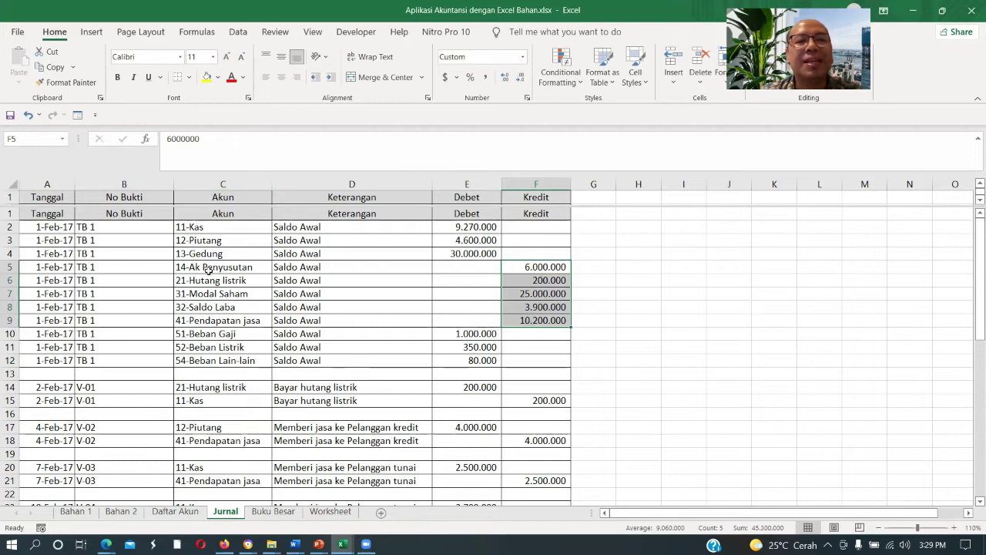
left_click(208, 268)
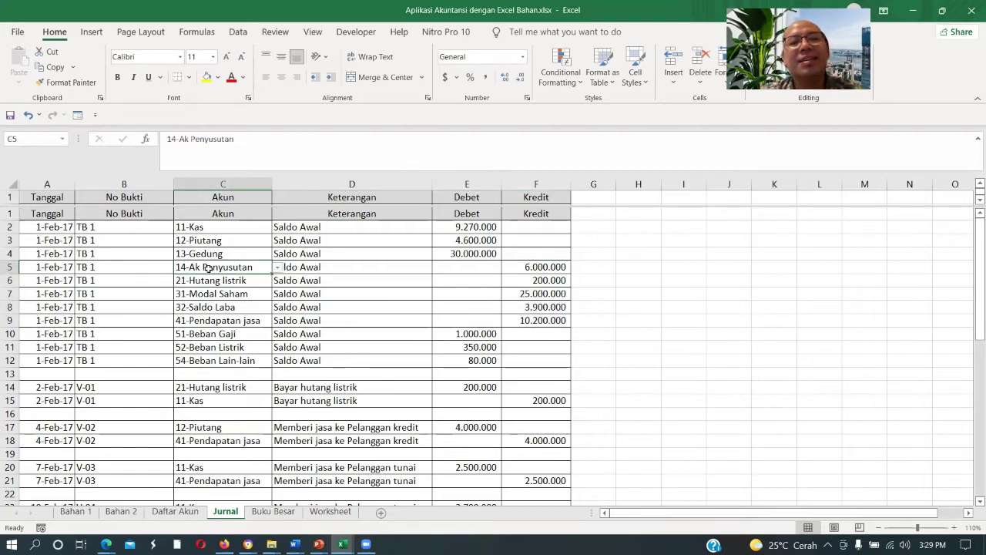
left_click(360, 283)
left_click(199, 267)
left_click_drag(199, 267, 199, 306)
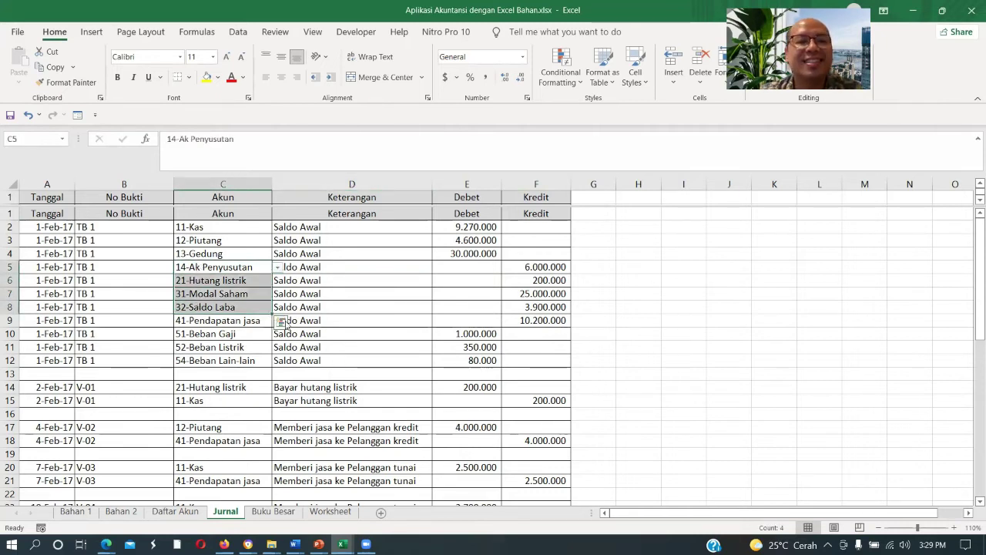
Step through the Kredit amounts of the Saldo Awal entries and across the fields of the 41-Pendapatan jasa row
left_click(545, 267)
key("Up")
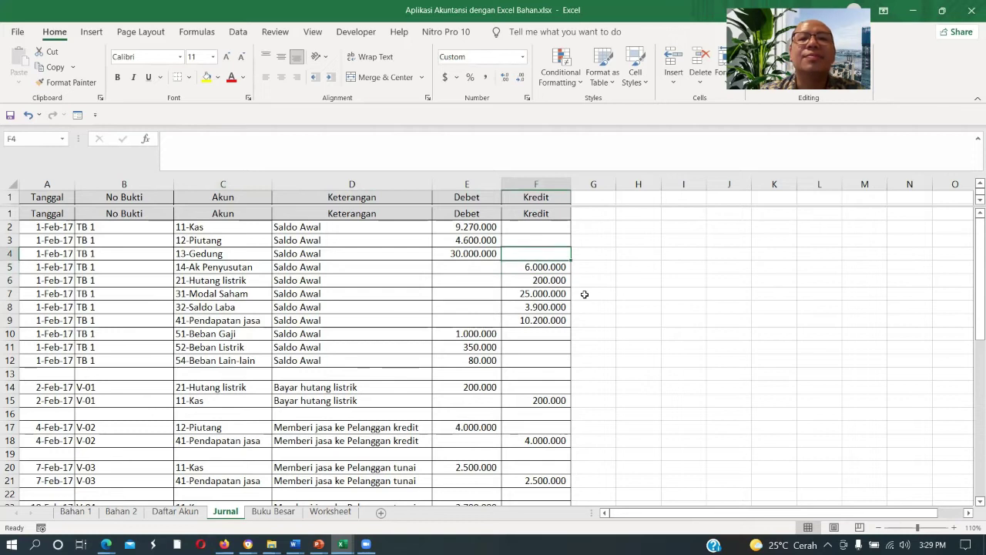
key("Left")
key("Right")
key("Down")
key("Down")
key("Up")
key("Up")
key("Down")
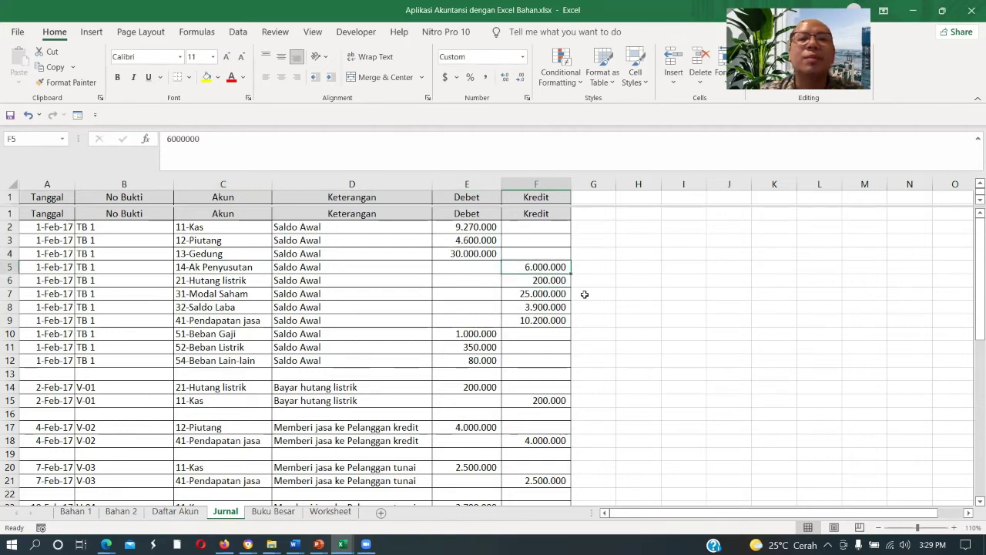
key("Down")
key("Down")
key("Down")
key("Down")
key("Left")
key("Left")
key("Left")
key("Left")
key("Left")
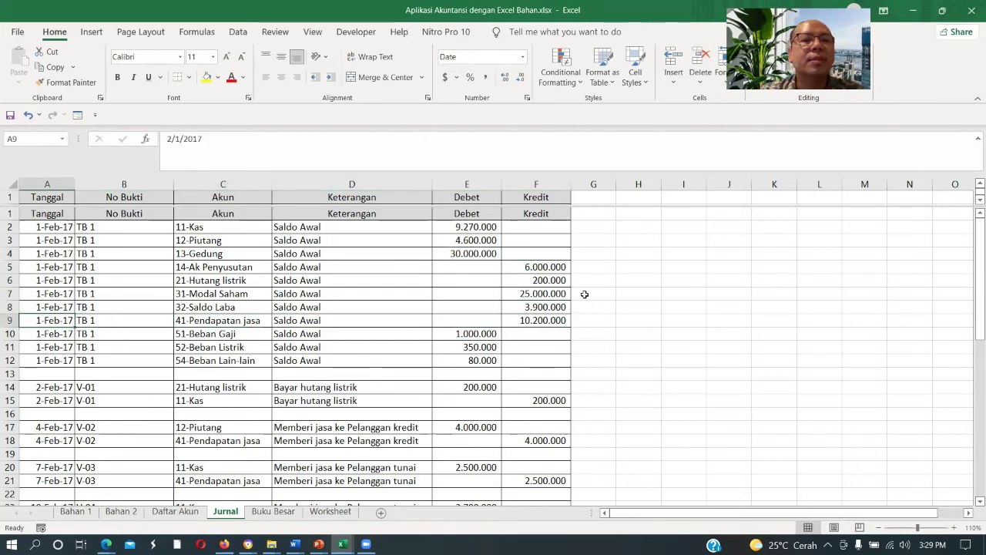
key("Right")
key("Right")
key("Right")
key("Right")
key("Right")
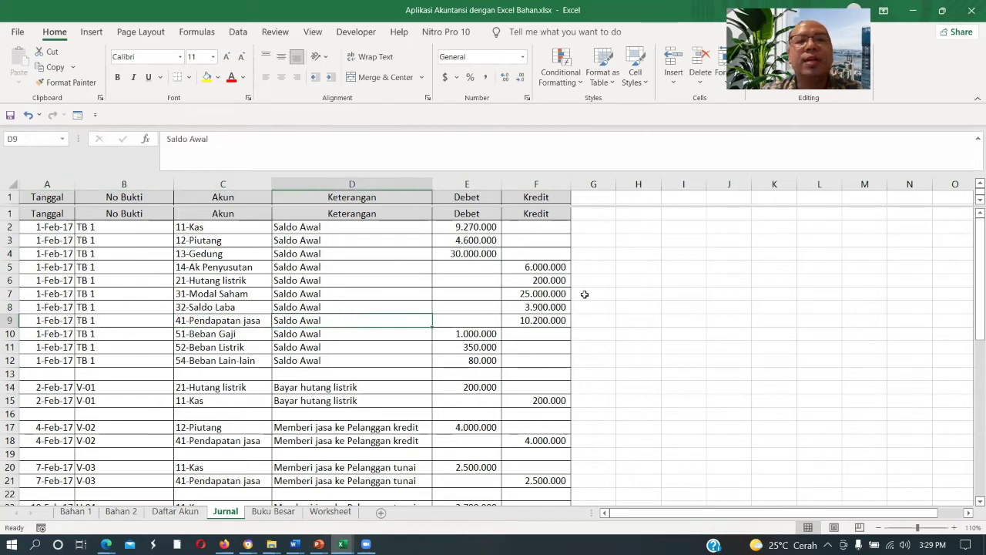
key("Left")
key("Left")
key("Left")
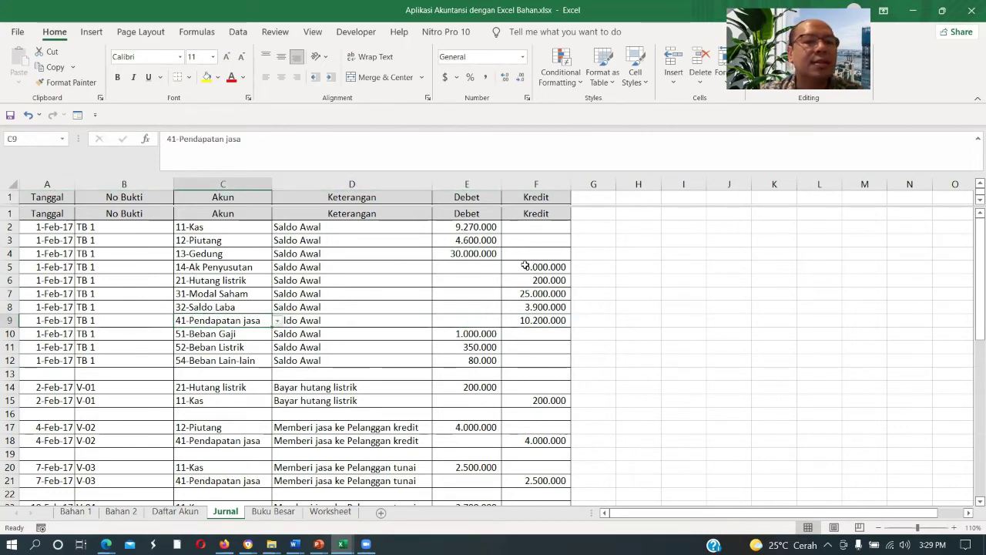
Look over the account names on the Daftar Akun sheet, and reselect 11-Kas as the account in Jurnal cell C2
left_click(185, 512)
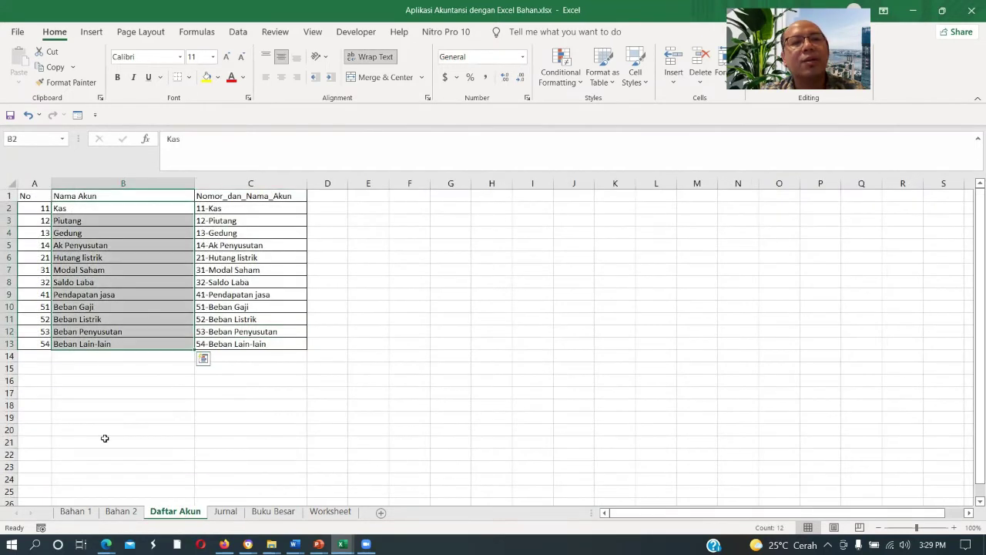
left_click(104, 437)
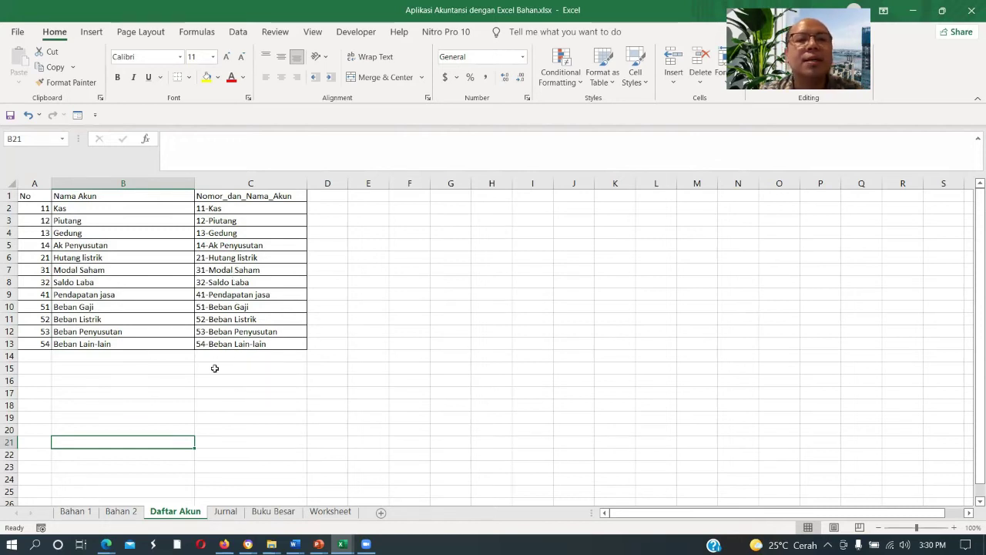
left_click(224, 511)
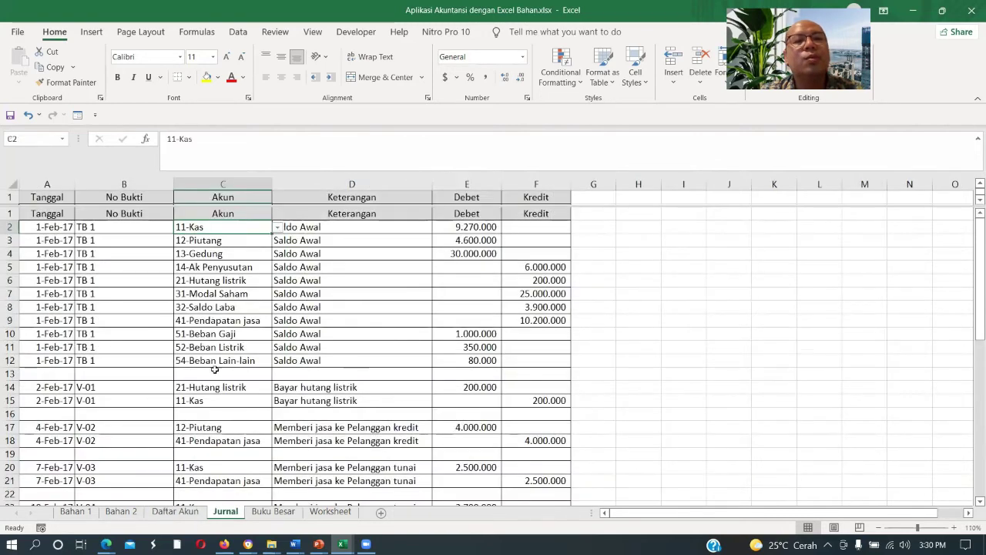
left_click(277, 228)
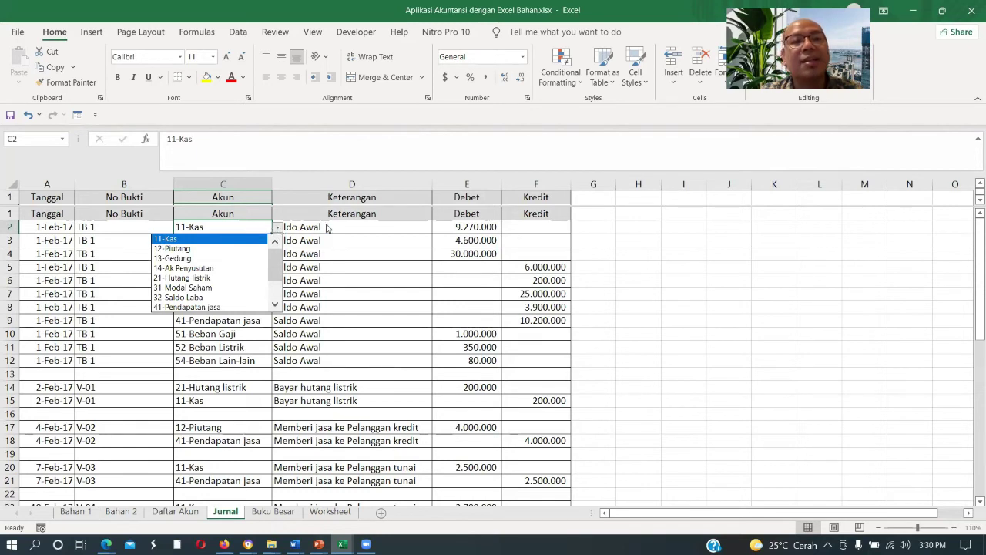
left_click(206, 238)
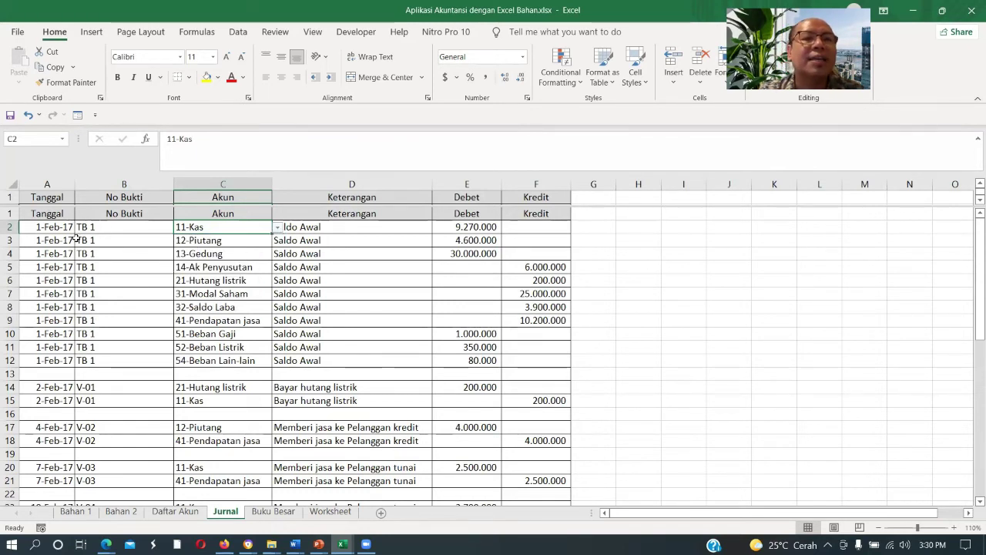
Check the accounts of the following Saldo Awal rows and the choices offered for the 14-Ak Penyusutan entry
left_click(215, 243)
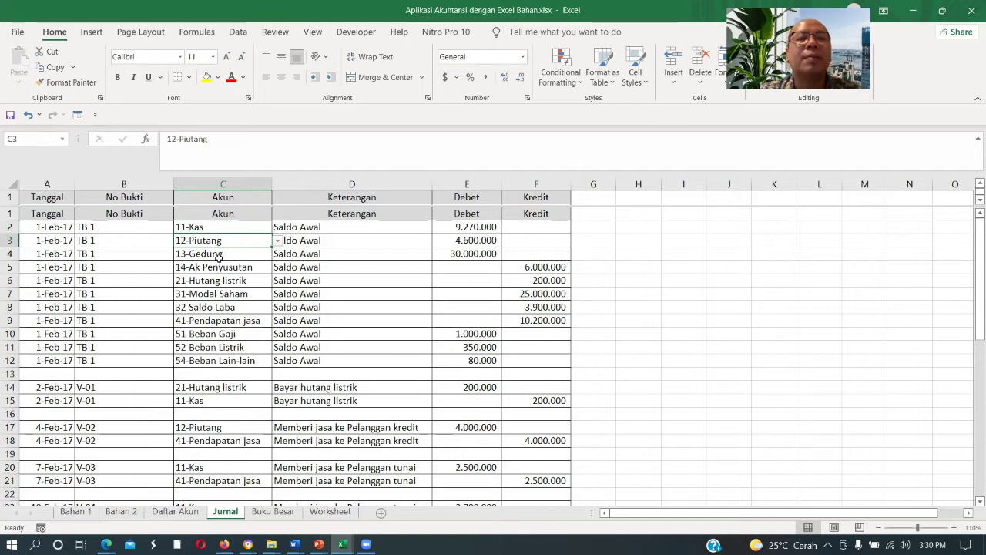
left_click(218, 255)
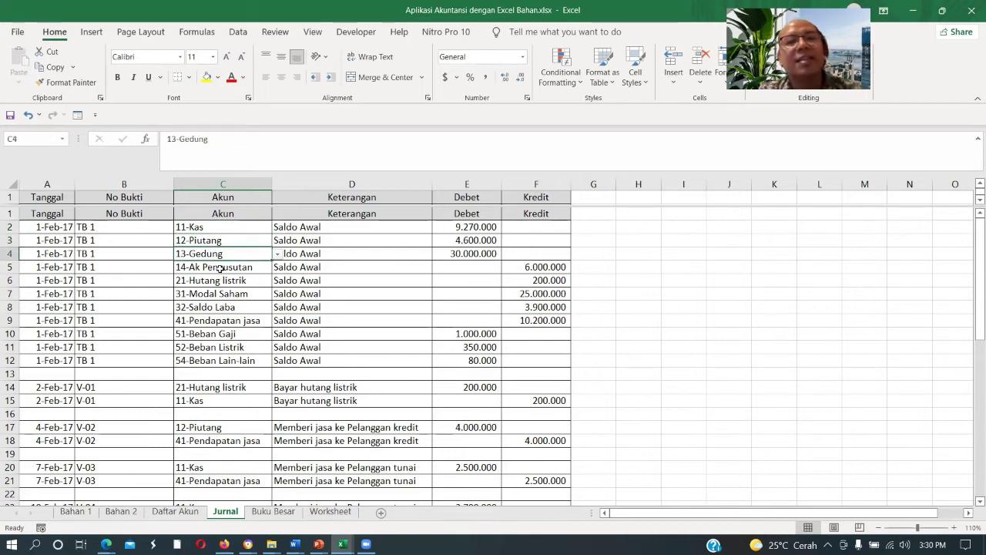
left_click(220, 267)
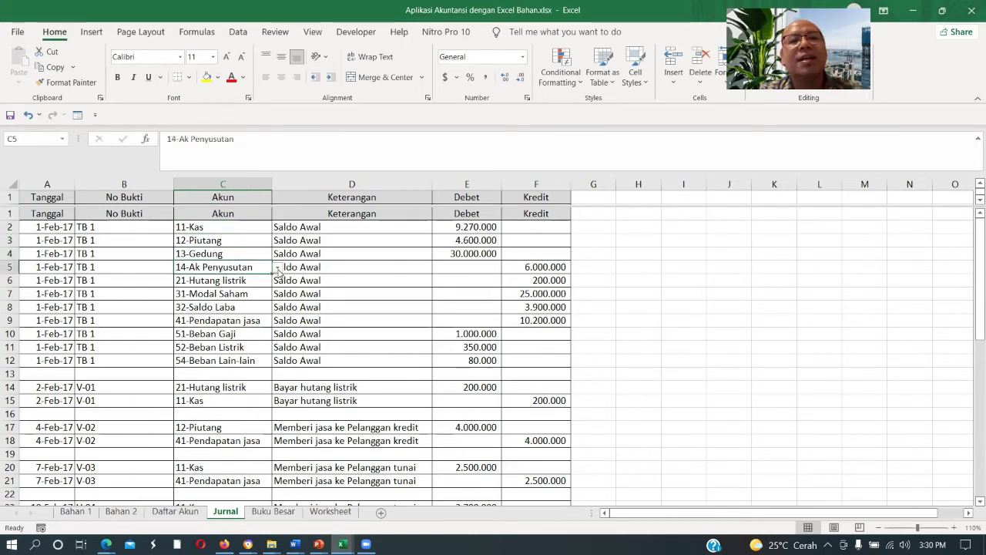
left_click(276, 267)
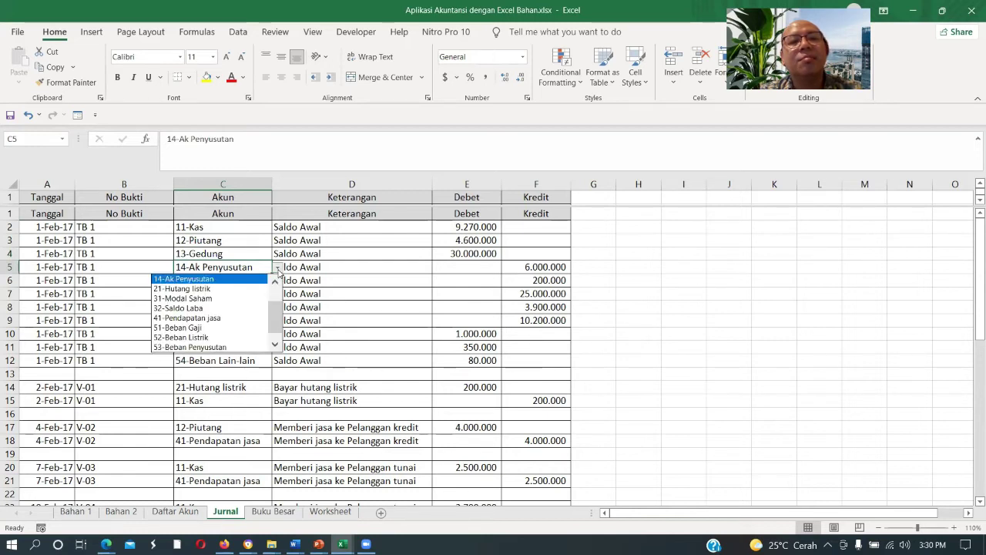
left_click(278, 270)
left_click(245, 283)
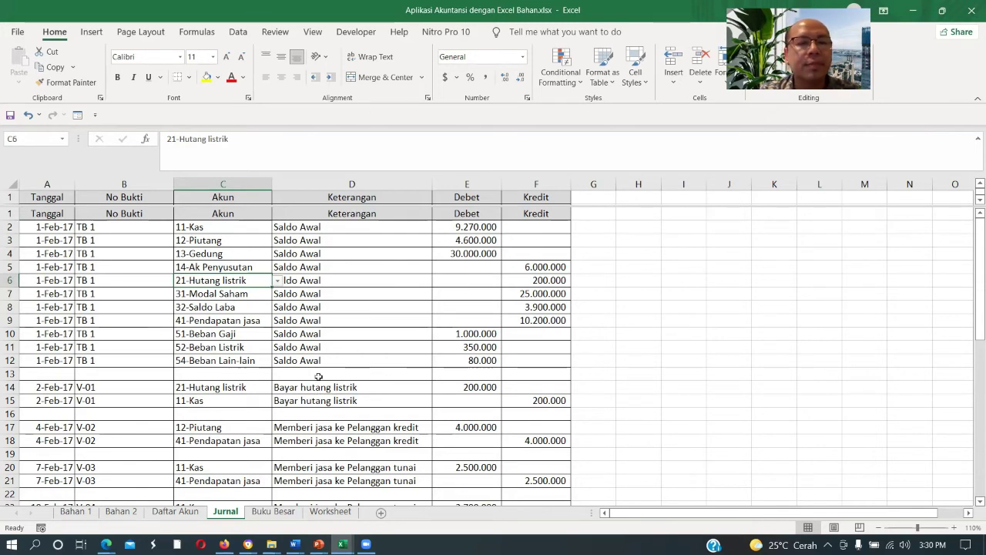
Open the Buku Besar sheet and examine the PivotTable's fields and the debit and credit sums for 11-Kas
left_click(261, 511)
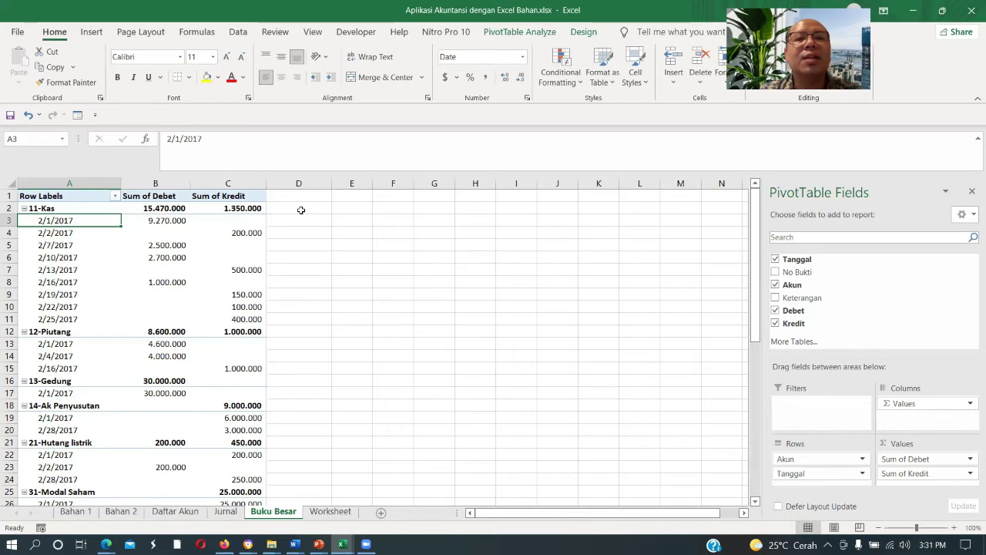
left_click(300, 210)
left_click(146, 210)
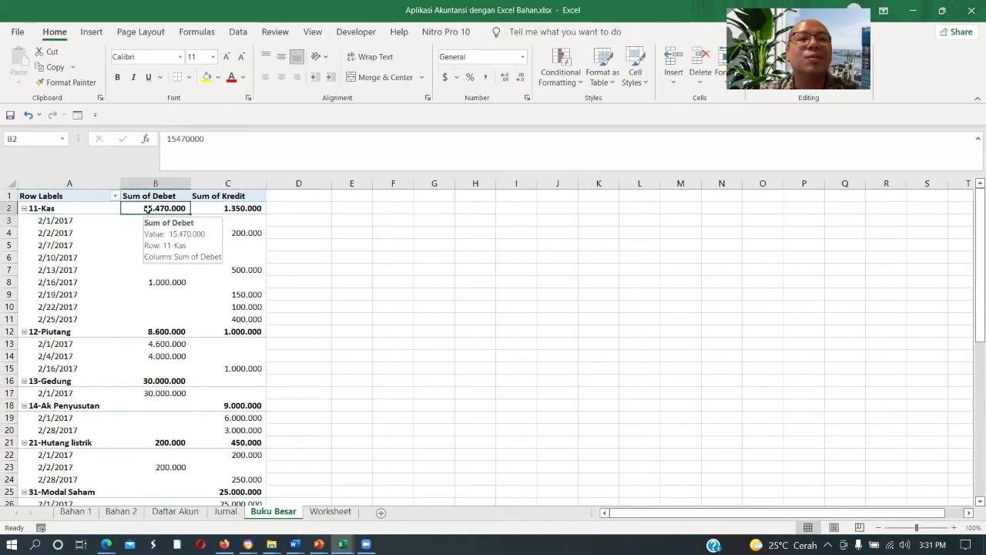
left_click(255, 210)
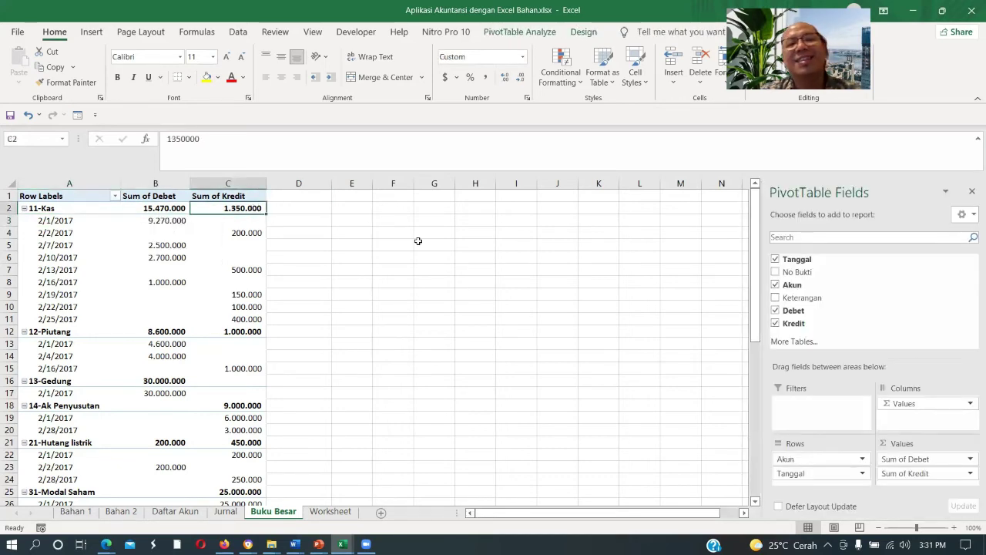
left_click(323, 220)
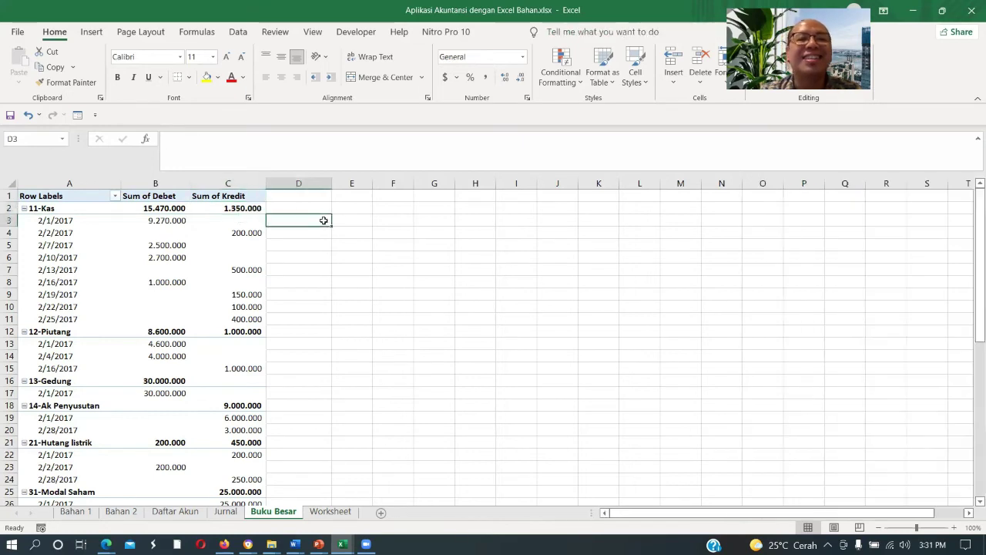
left_click(85, 221)
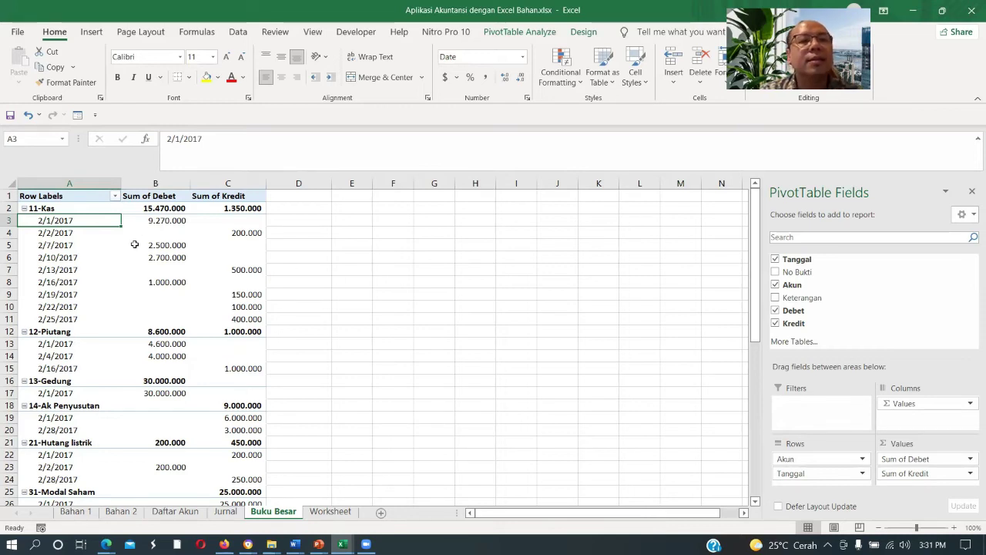
left_click_drag(755, 219, 766, 183)
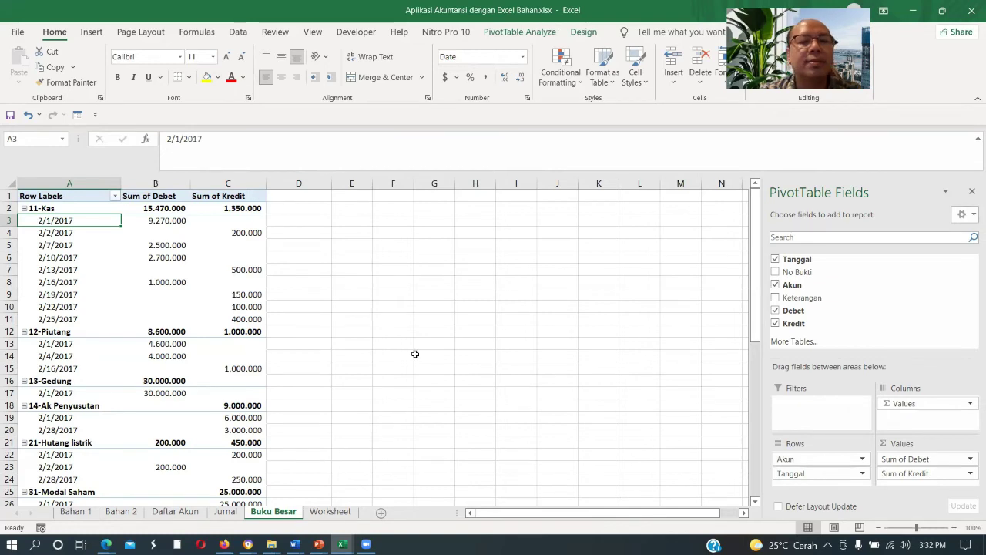
Open the Worksheet sheet and examine the SUMIF and IF formulas across the 11-Kas row
left_click(328, 512)
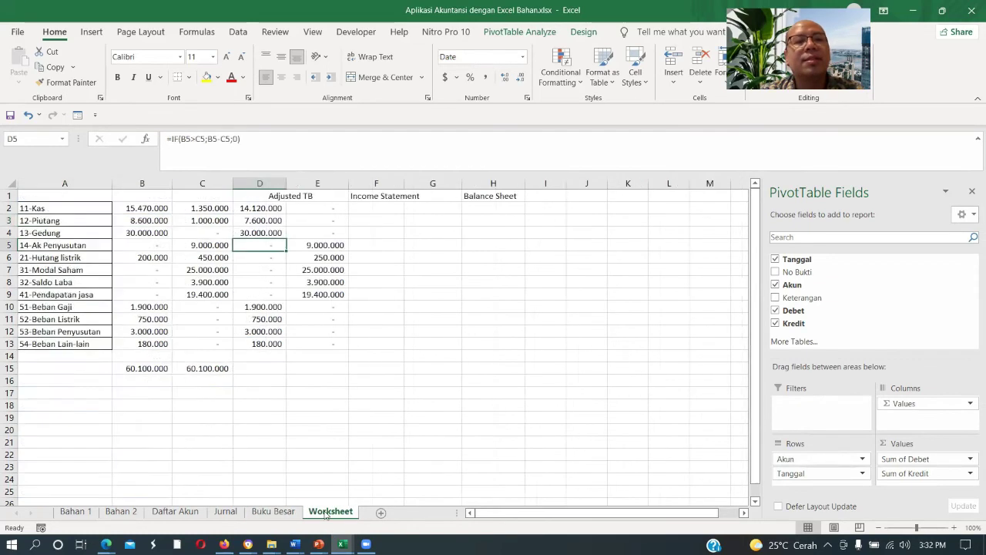
left_click(159, 206)
key("Right")
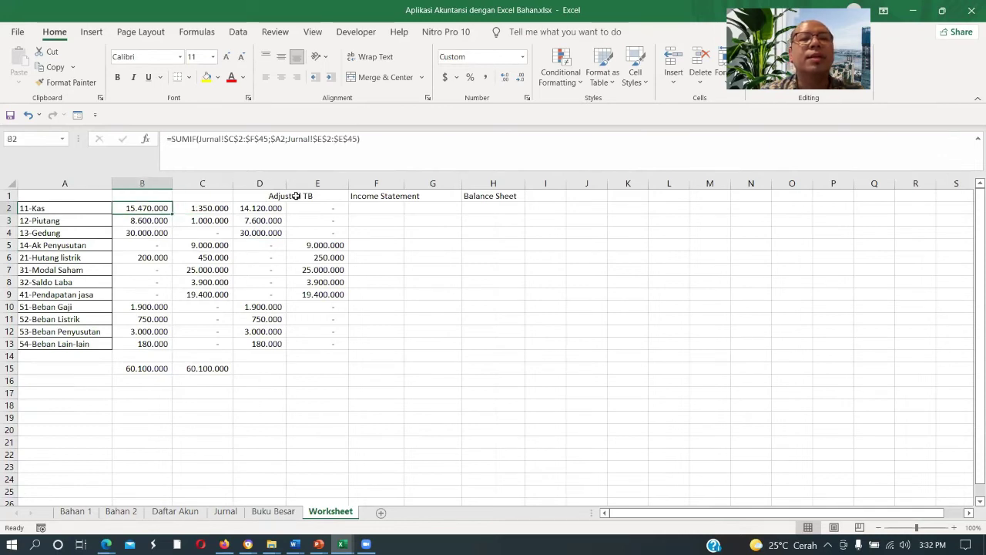
key("Right")
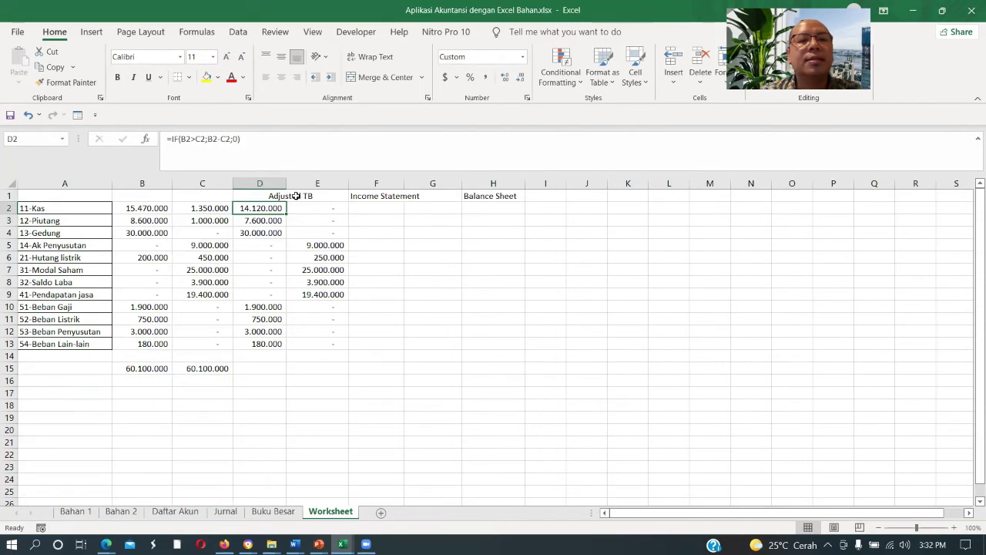
key("Left")
key("Right")
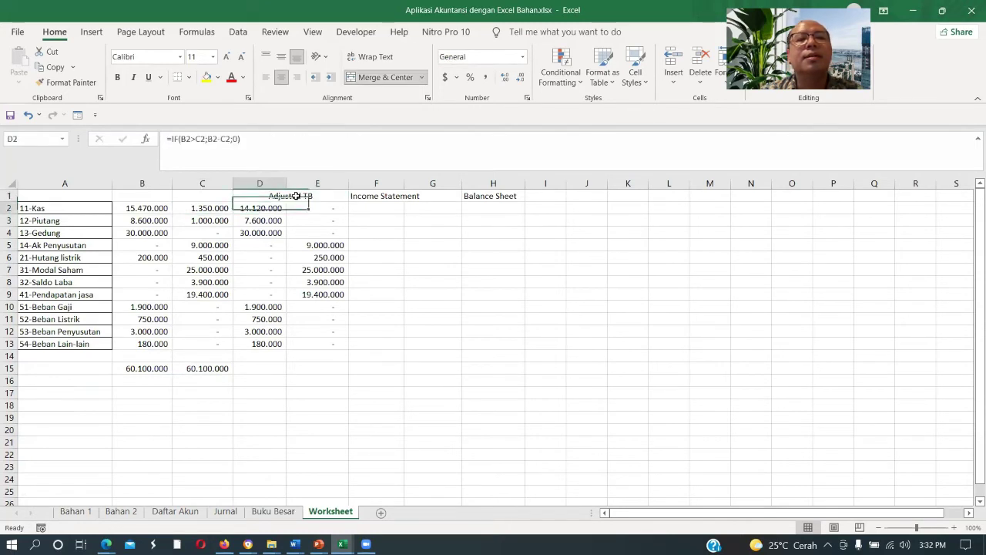
key("Left")
key("Left")
key("Right")
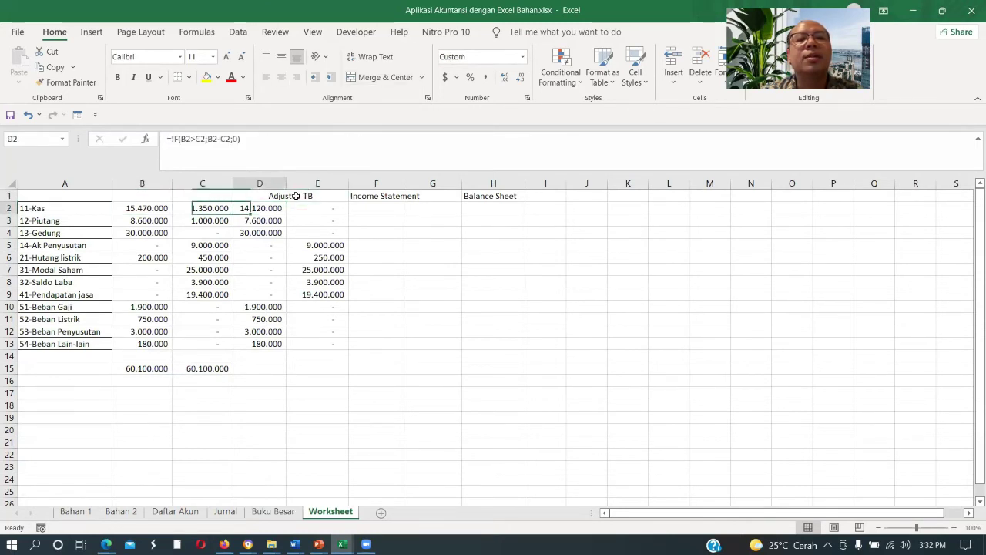
Compare the IF formulas in the Adjusted TB debit column for the first few accounts, starting from 11-Kas
key("Right")
key("Down")
key("Down")
key("Up")
key("Up")
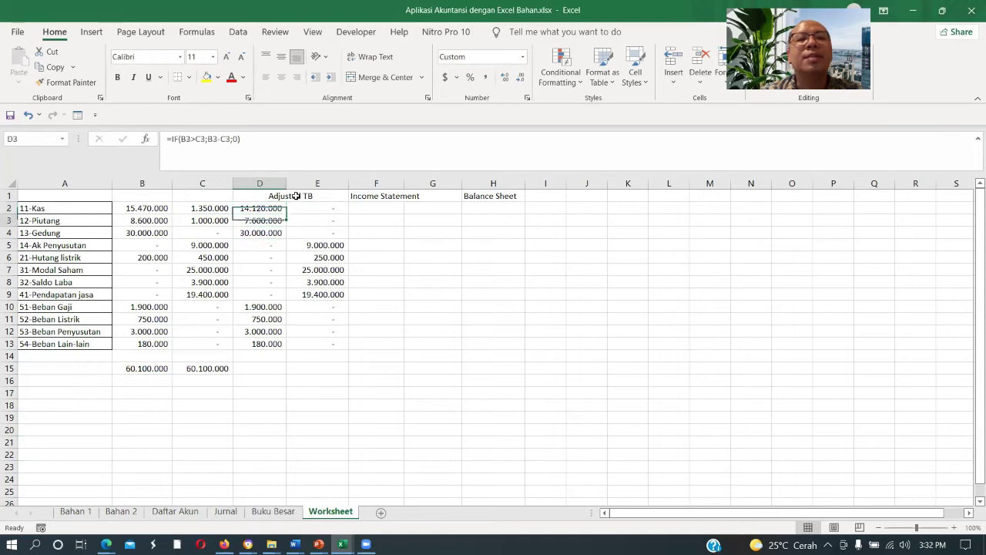
key("Down")
key("Down")
key("Down")
key("Up")
key("Up")
key("Up")
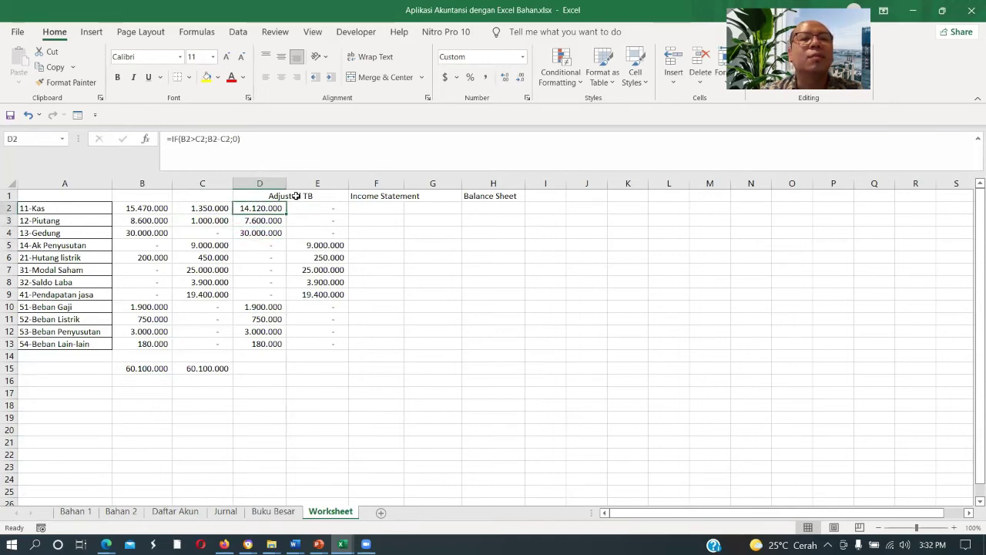
Step across the 11-Kas row from its journal sums to the Income Statement column
key("Left")
key("Left")
key("Right")
key("Right")
key("Right")
key("Right")
key("Right")
key("Left")
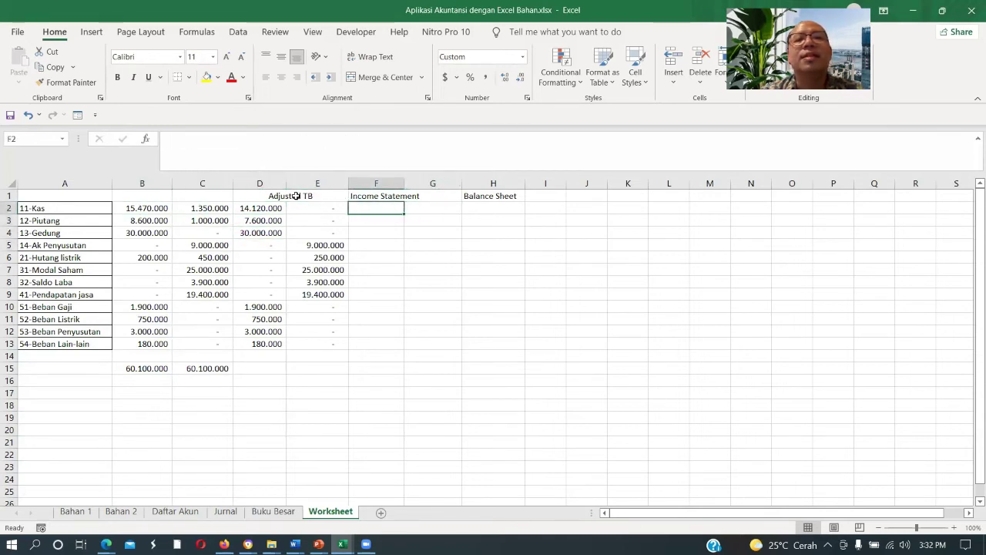
Check the Adjusted TB debit formulas down to 41-Pendapatan jasa, and follow that row across to the Income Statement columns
key("Left")
key("Left")
key("Down")
key("Down")
key("Down")
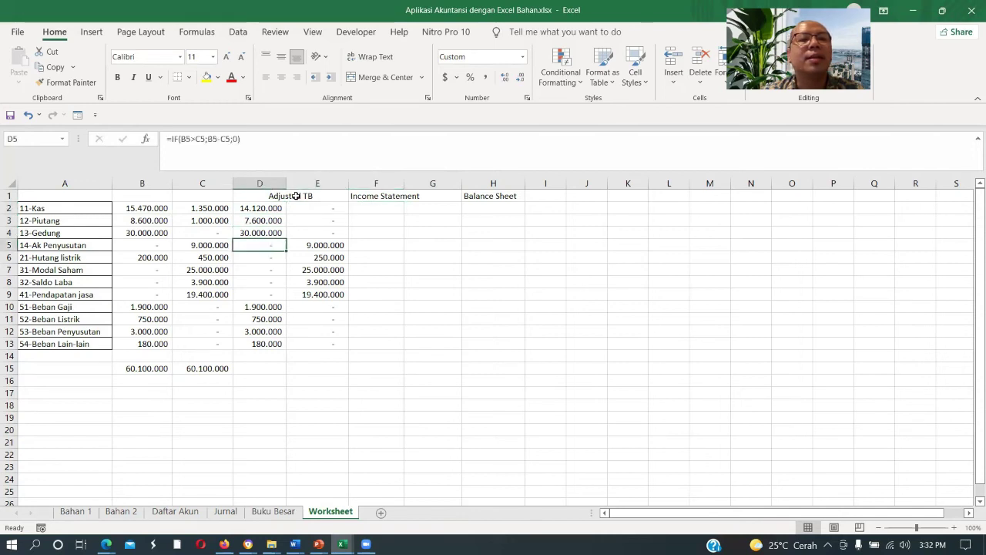
key("Down")
key("Down")
key("Down")
key("Down")
key("Right")
key("Right")
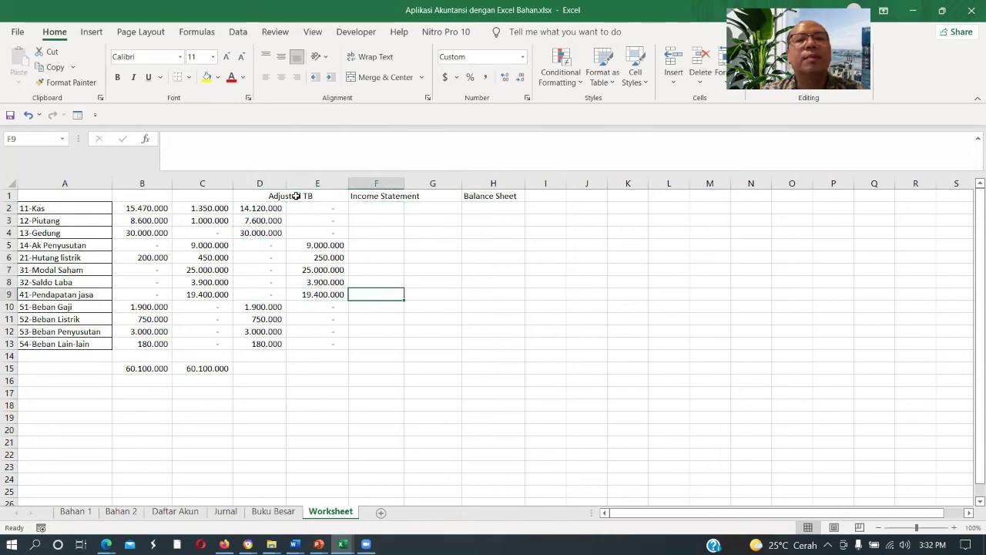
key("Right")
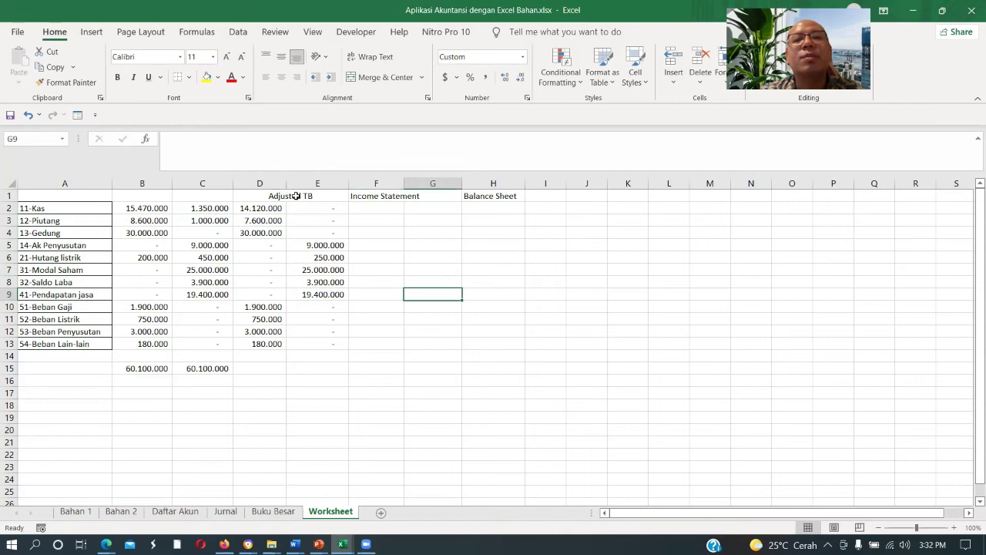
Look over the unfilled Income Statement cells F9 and G9 beside the Adjusted TB amounts of 41-Pendapatan jasa
key("Left")
key("Right")
key("Right")
key("Left")
key("Left")
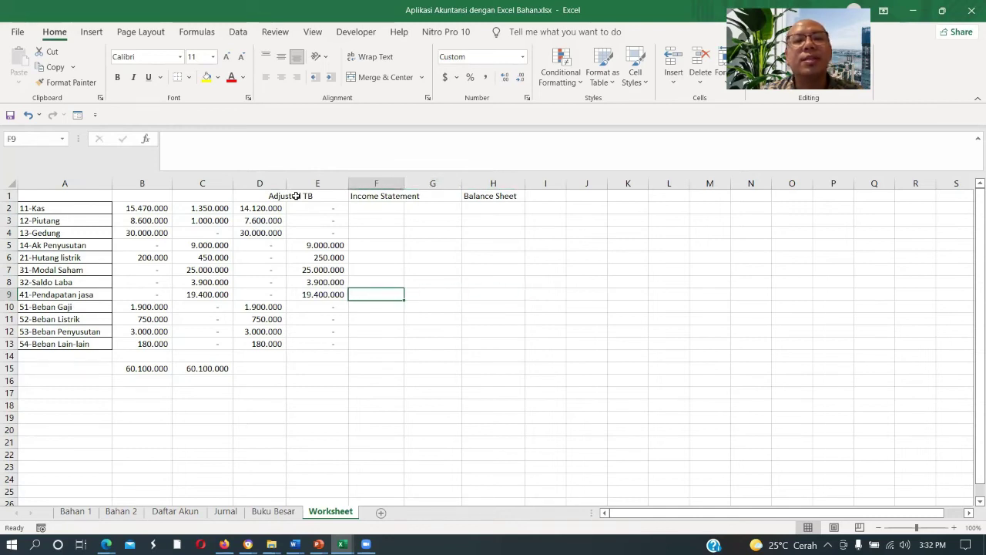
key("Left")
key("Right")
key("Right")
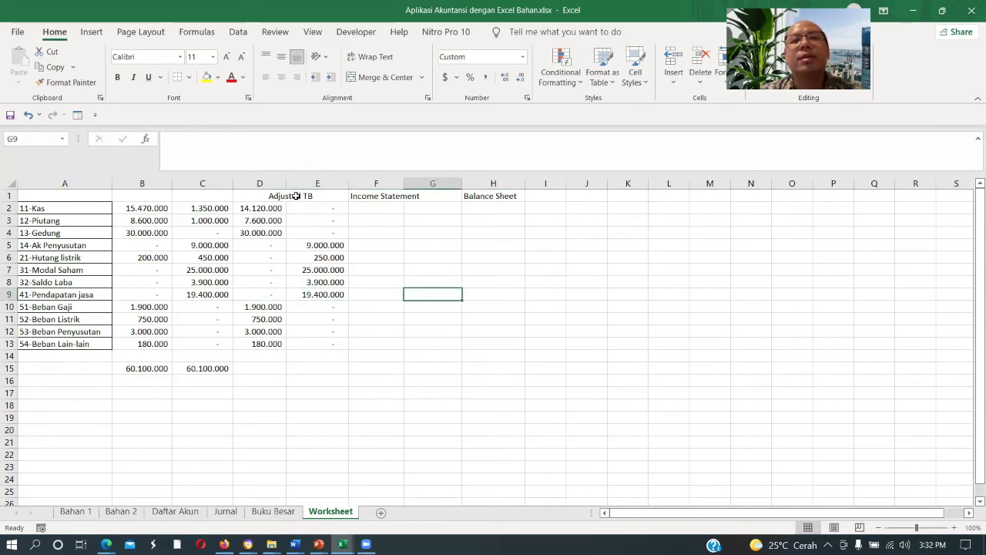
key("Left")
Review row 15 from the debit and credit totals across to the Adjusted TB and Income Statement columns
key("Down")
key("Down")
key("Down")
key("Down")
key("Down")
key("Down")
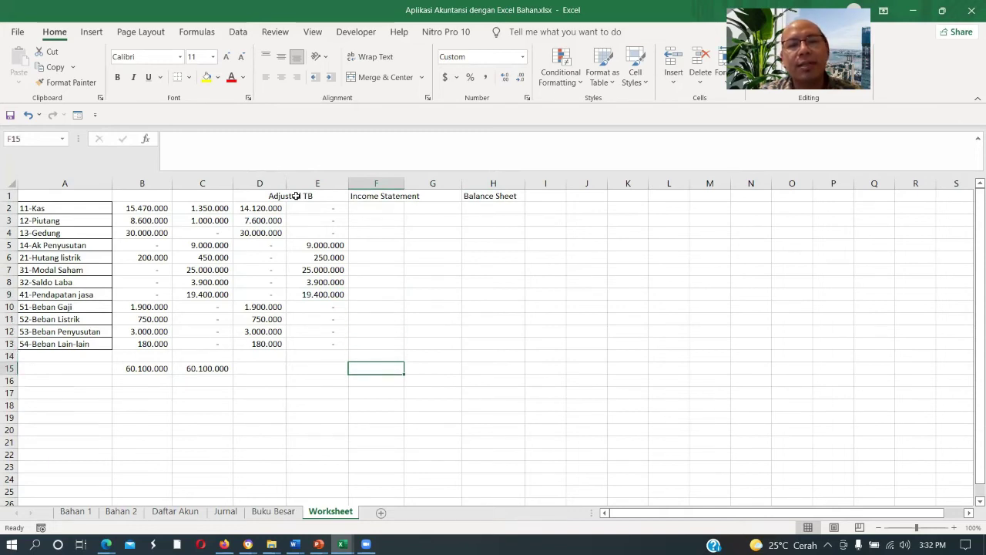
key("Left")
key("Left")
key("Left")
key("Left")
key("Right")
key("Right")
key("Right")
key("Right")
key("Right")
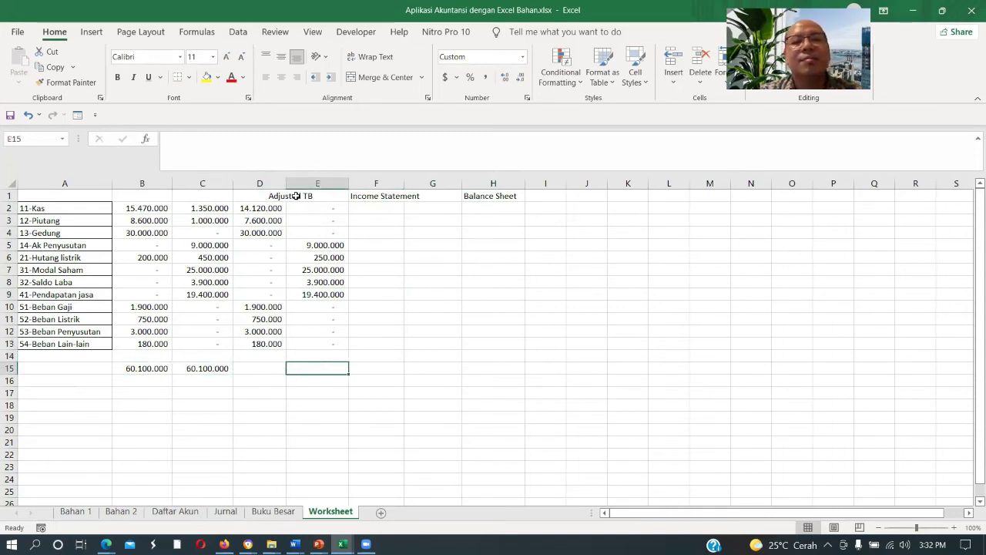
key("Left")
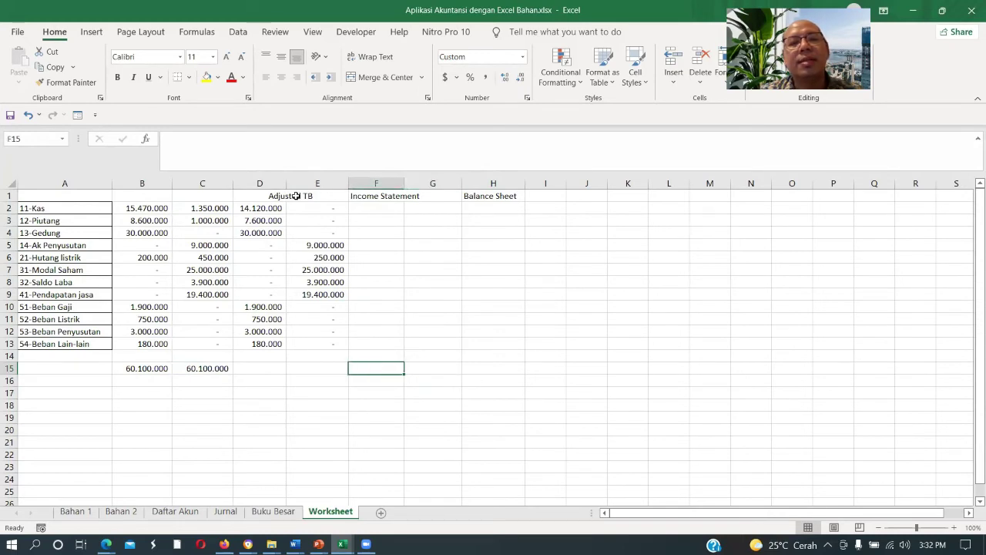
key("Left")
key("Left")
key("Left")
key("Right")
key("Right")
key("Right")
key("Right")
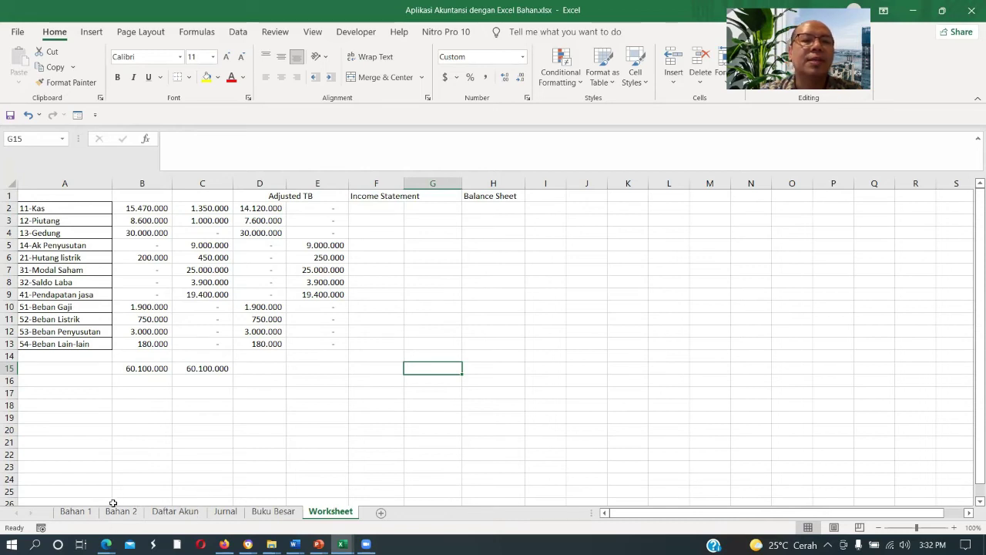
Revisit the Daftar Akun, Jurnal and Buku Besar sheets in order, ending on the Worksheet sheet
left_click(176, 512)
left_click(226, 511)
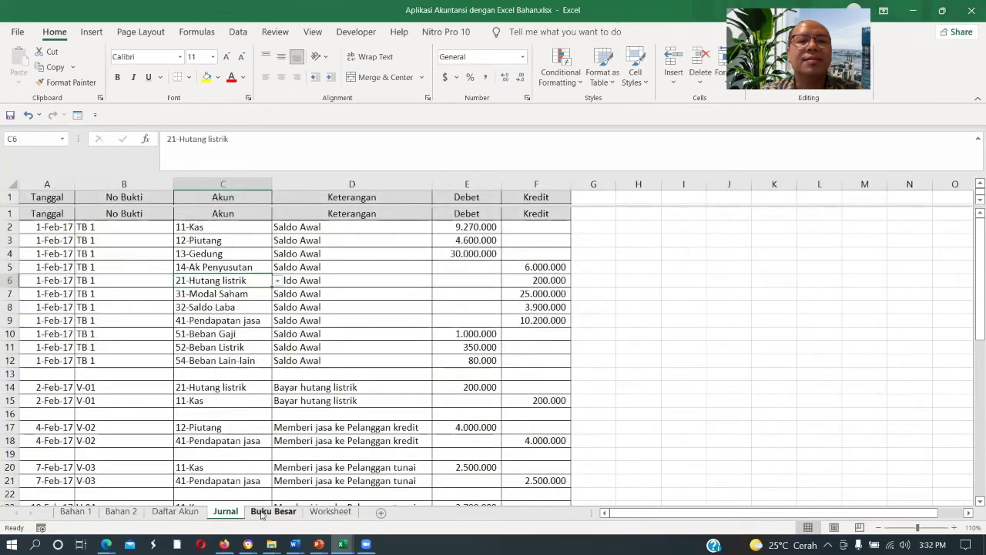
left_click(263, 513)
left_click(329, 511)
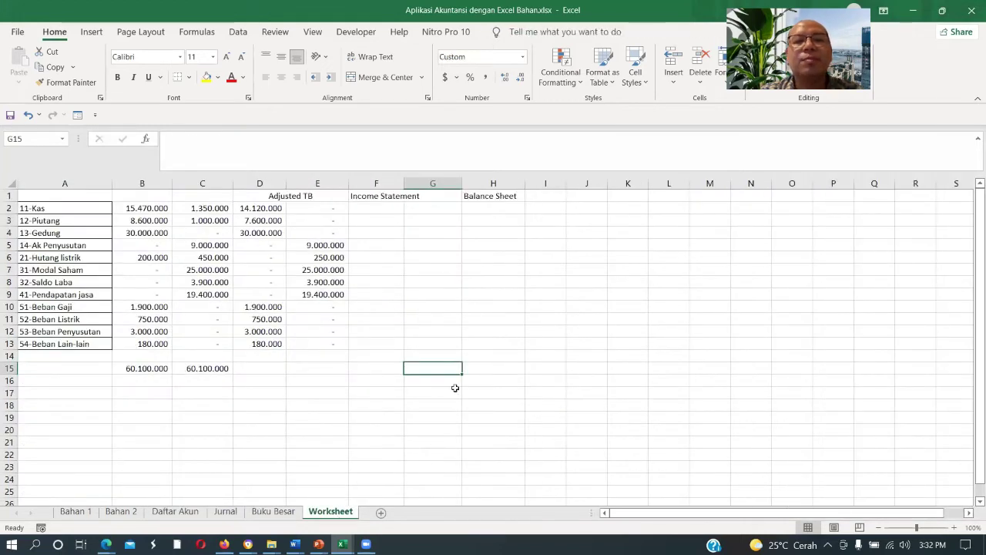
Highlight the unfilled cells under Income Statement and the range H2:I13 under Balance Sheet, and clear the selection
left_click_drag(388, 212, 446, 368)
left_click_drag(482, 213, 547, 348)
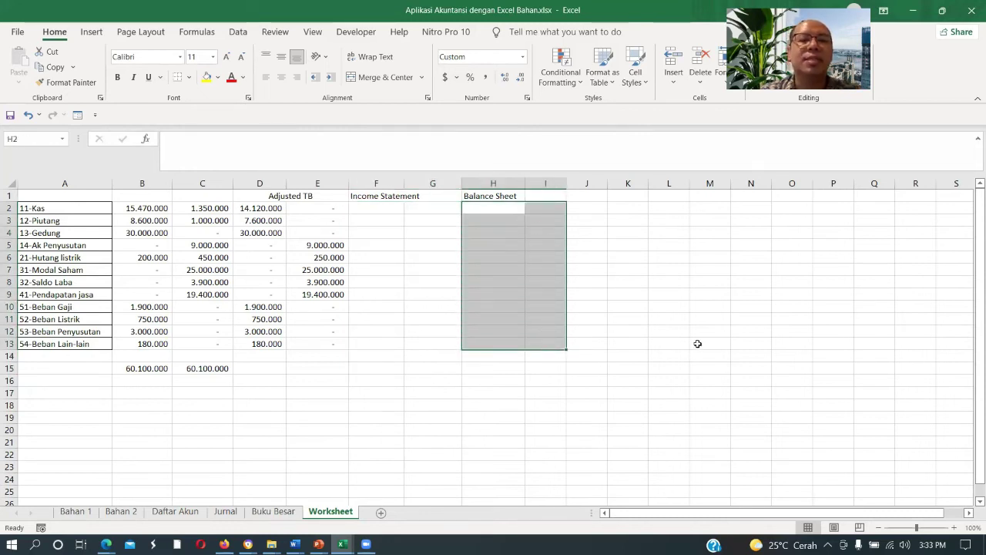
left_click(683, 355)
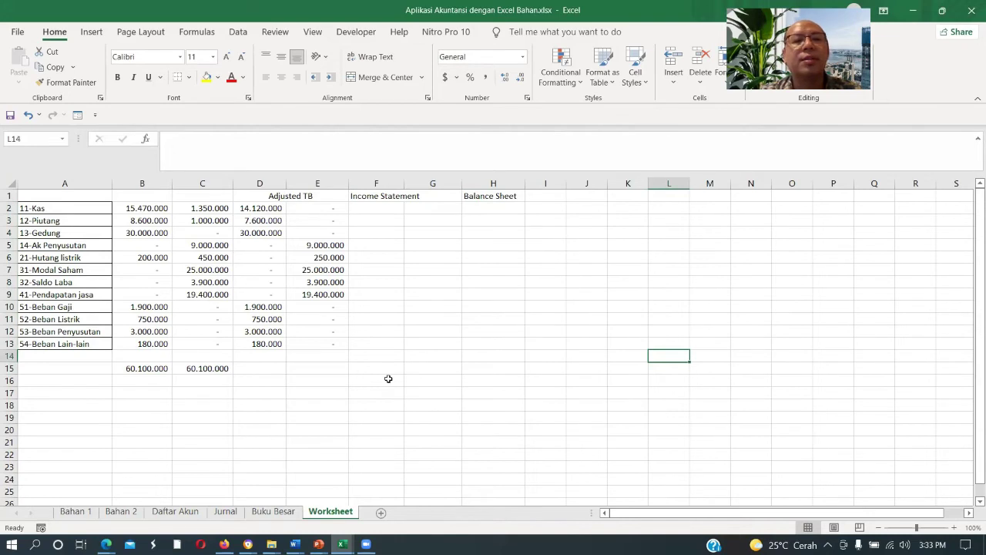
left_click(271, 414)
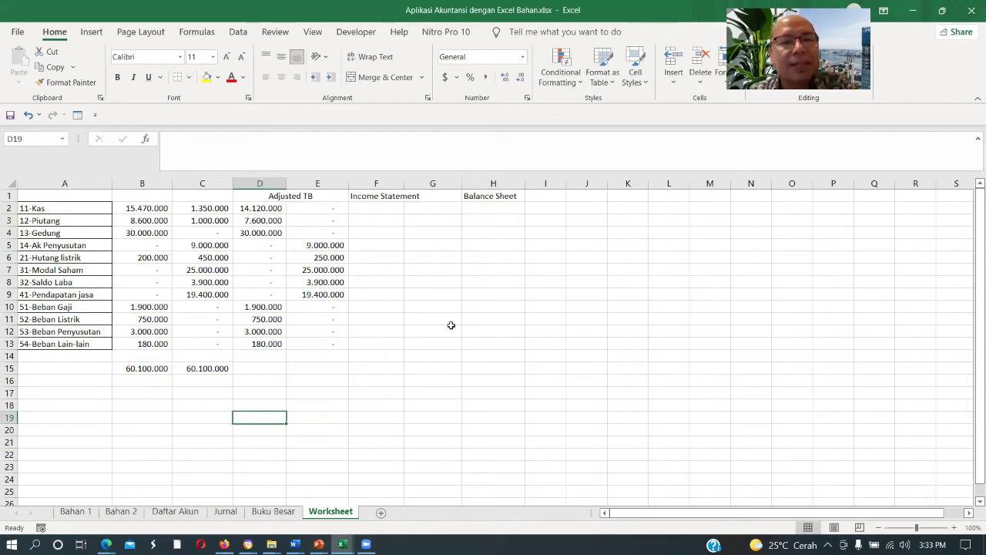
left_click(122, 416)
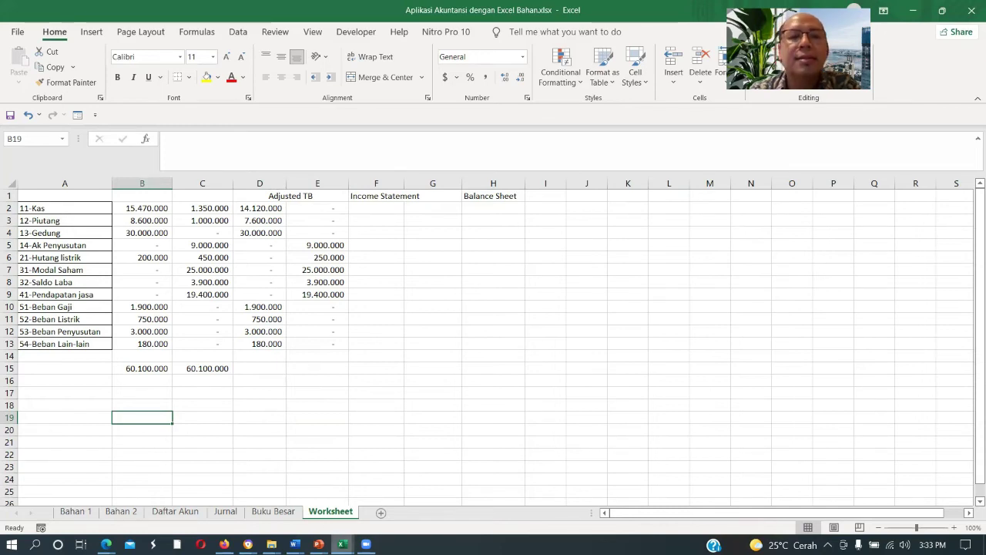
Switch to the workbook Copy of latihan buat sidek.xlsm and open its Home sheet
left_click(343, 543)
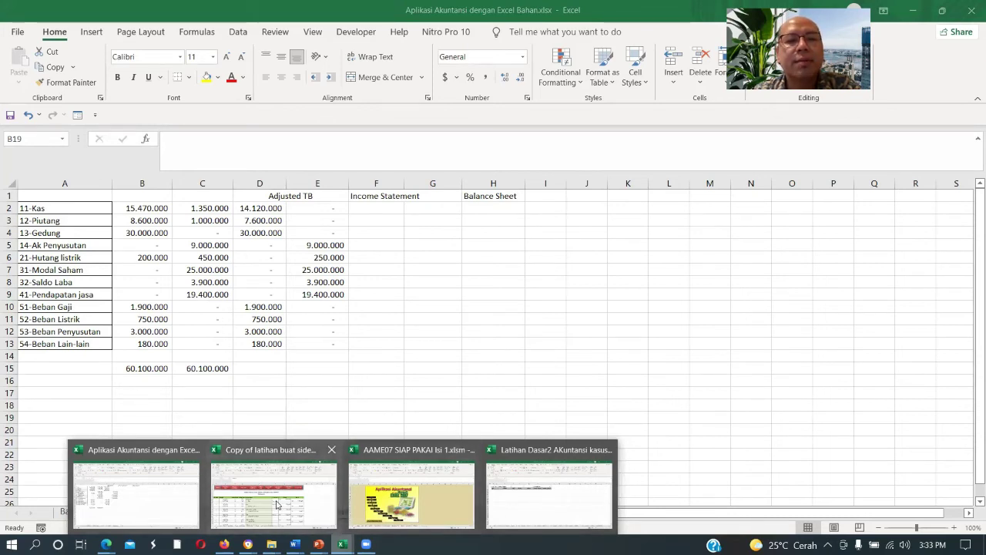
left_click(277, 504)
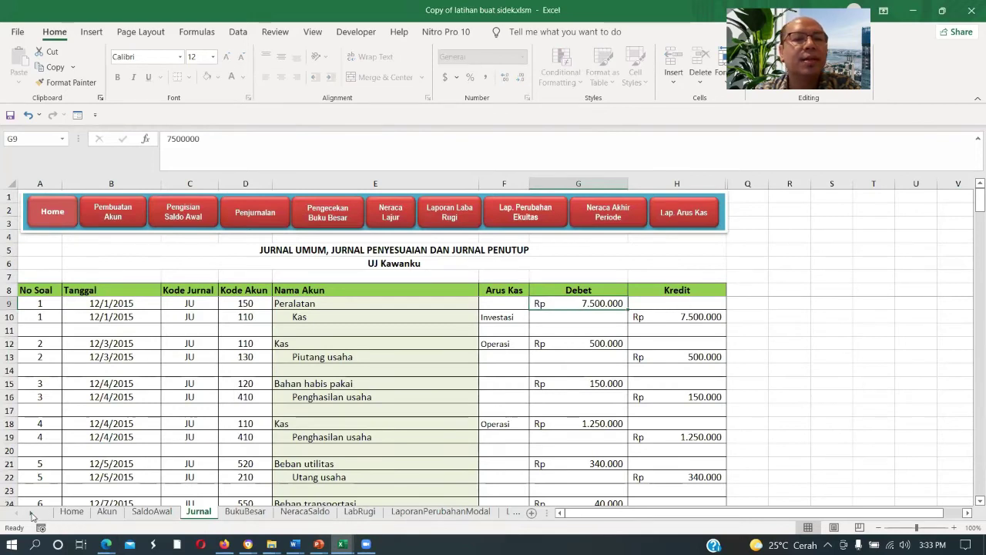
left_click(72, 511)
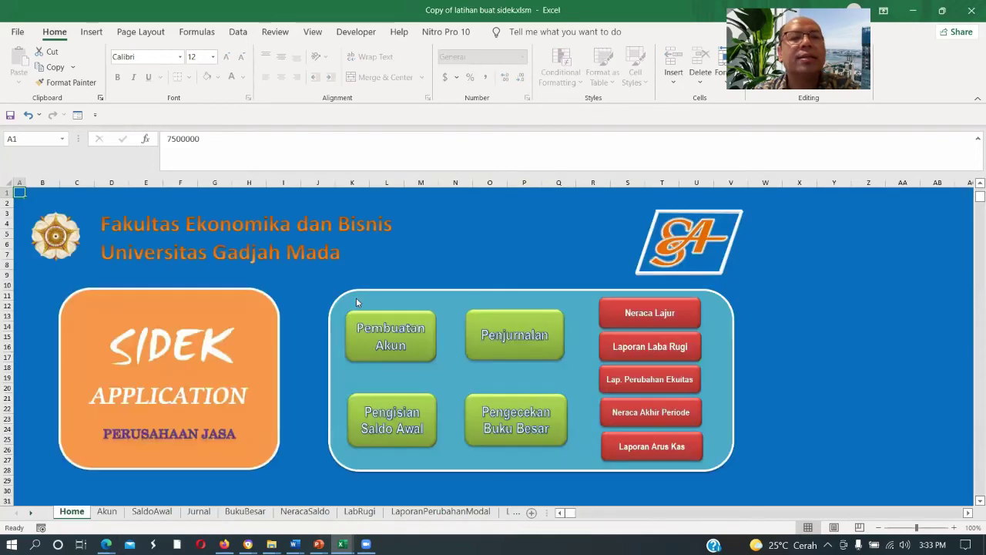